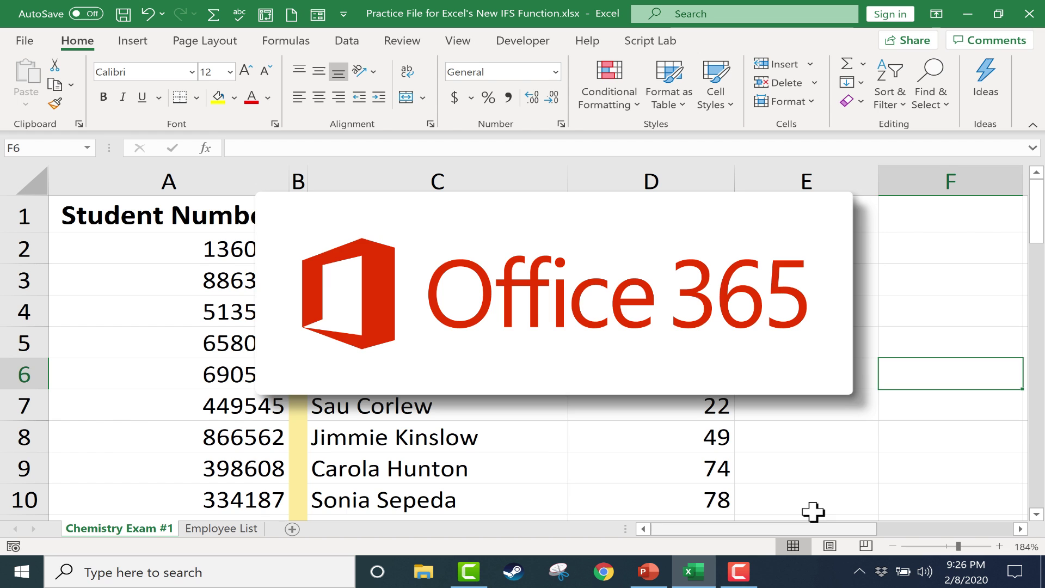
Step: Enter =IF(D2>59,"Pass","Fail") in E2 so the first student's 72 shows Pass
scroll(569, 446, "down", 1)
scroll(568, 451, "up", 1)
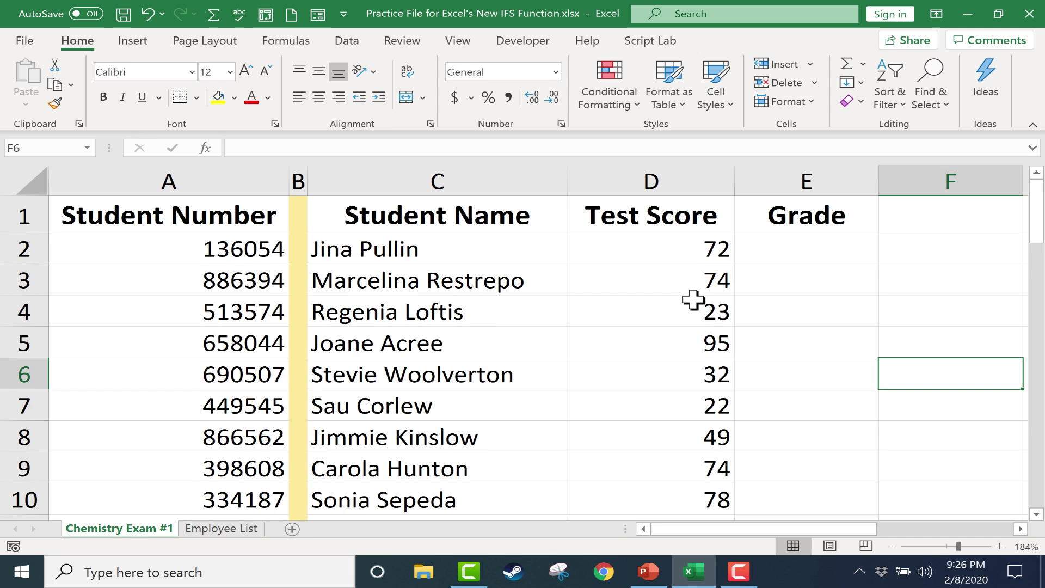
scroll(691, 302, "down", 1)
scroll(691, 305, "up", 1)
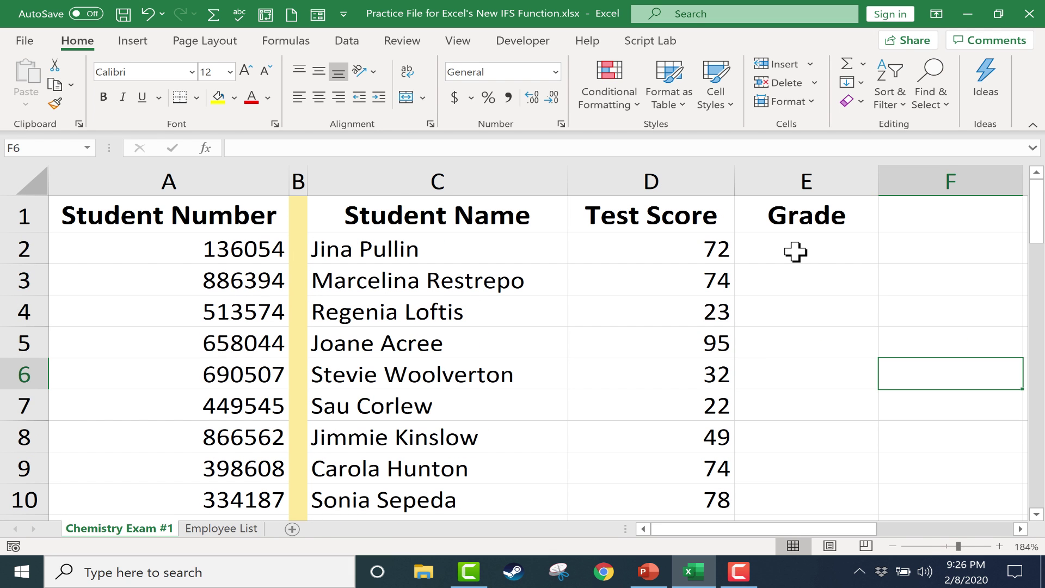
left_click(795, 250)
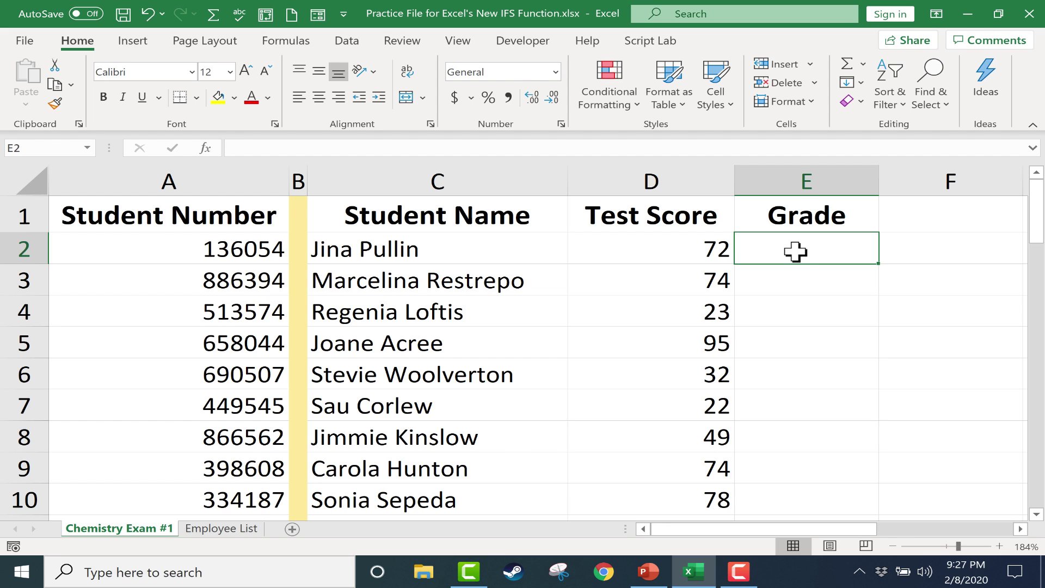
type("=if")
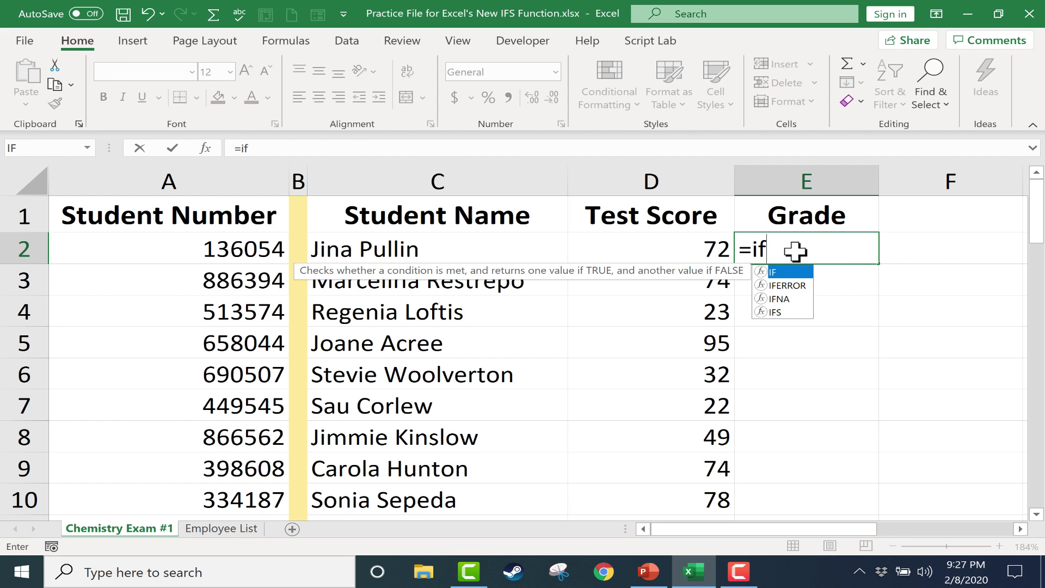
type("(")
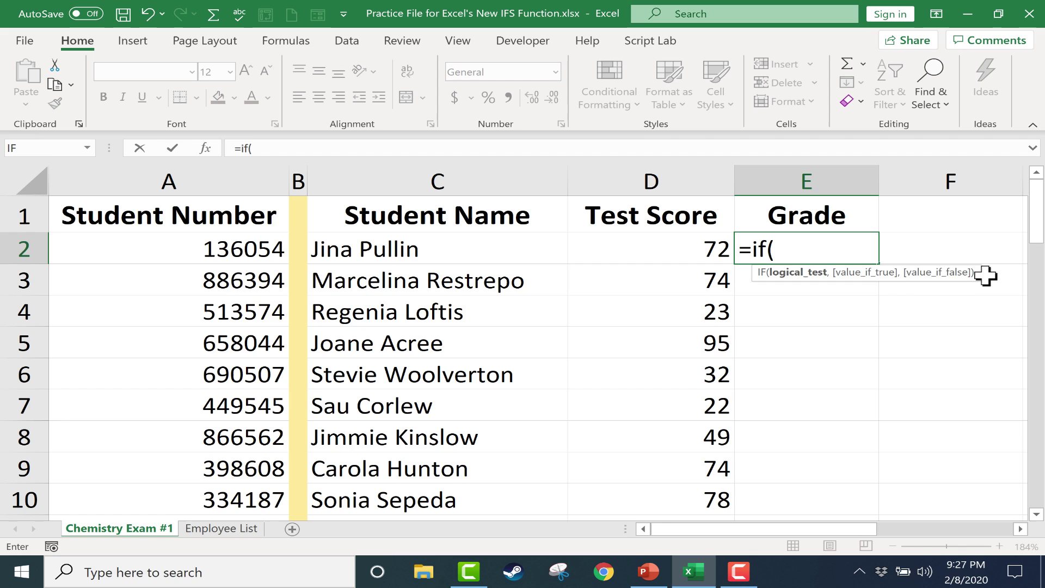
left_click(799, 248)
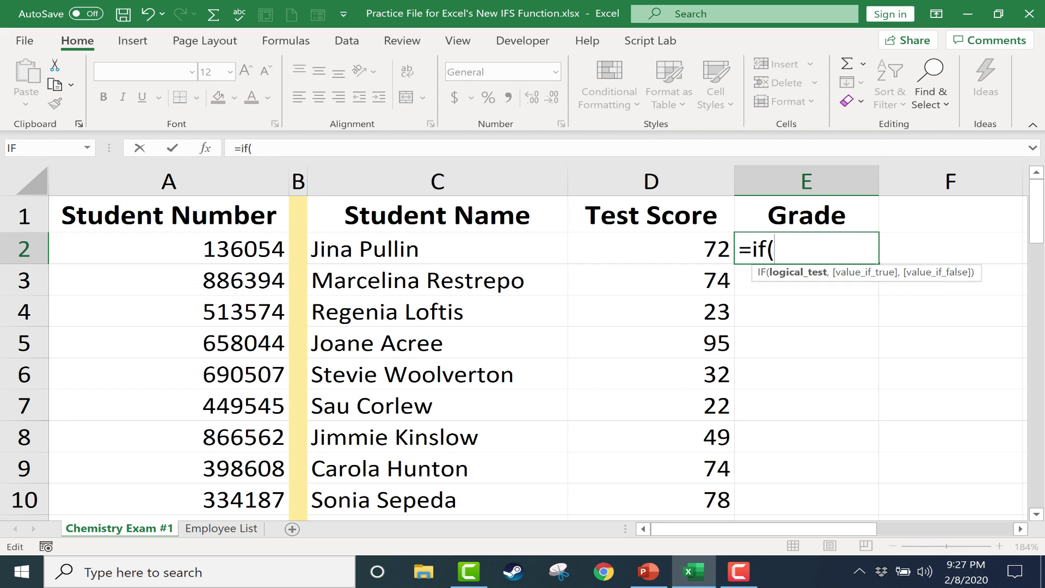
type("D2>")
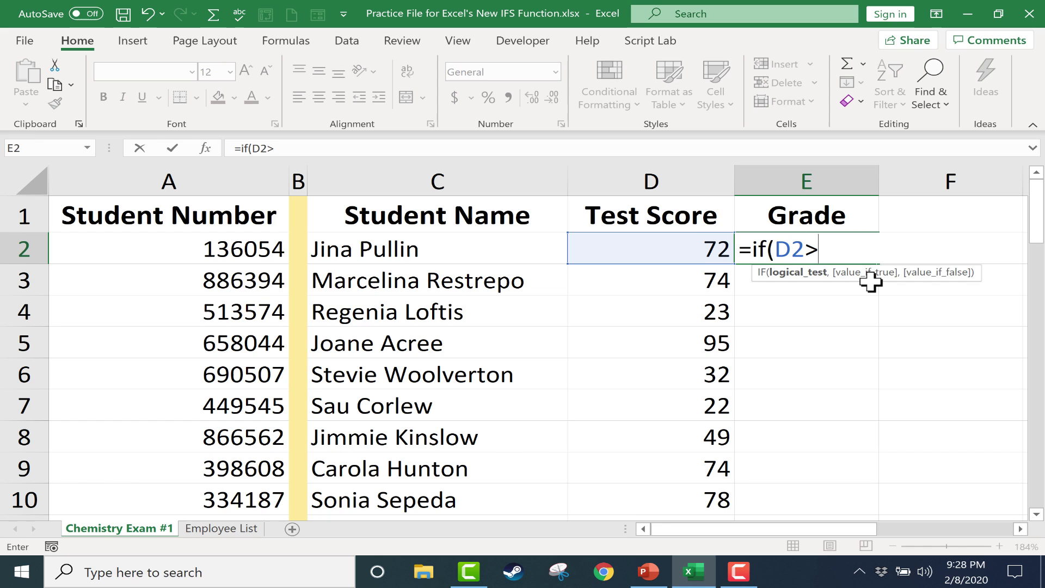
type("59")
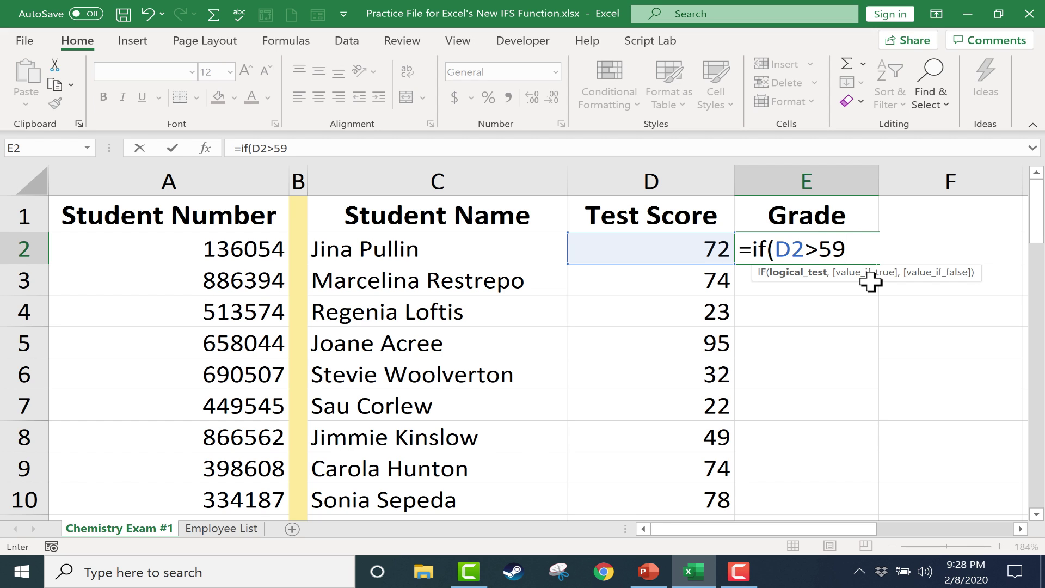
type(",")
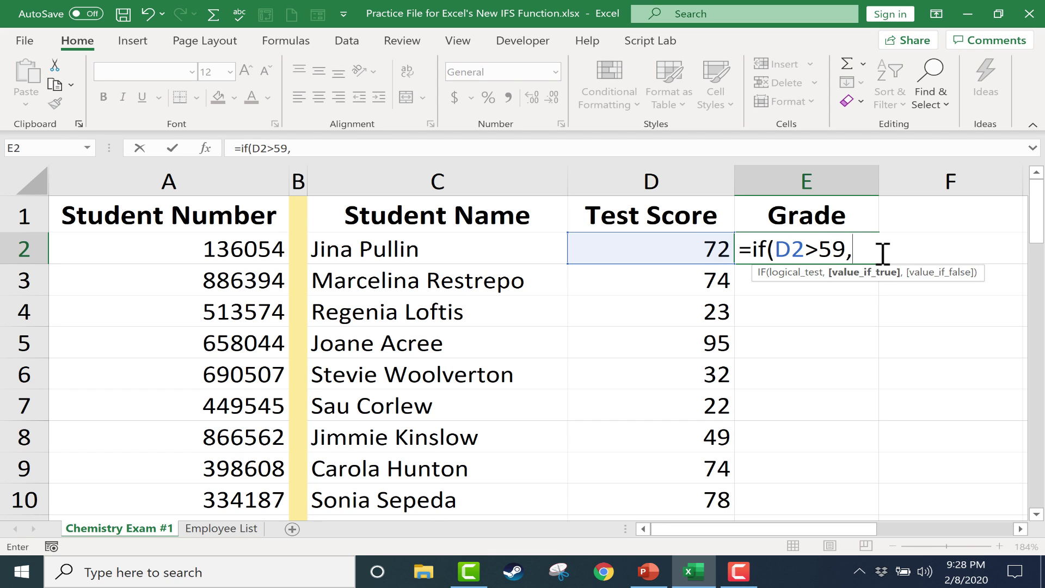
type("\"Pass")
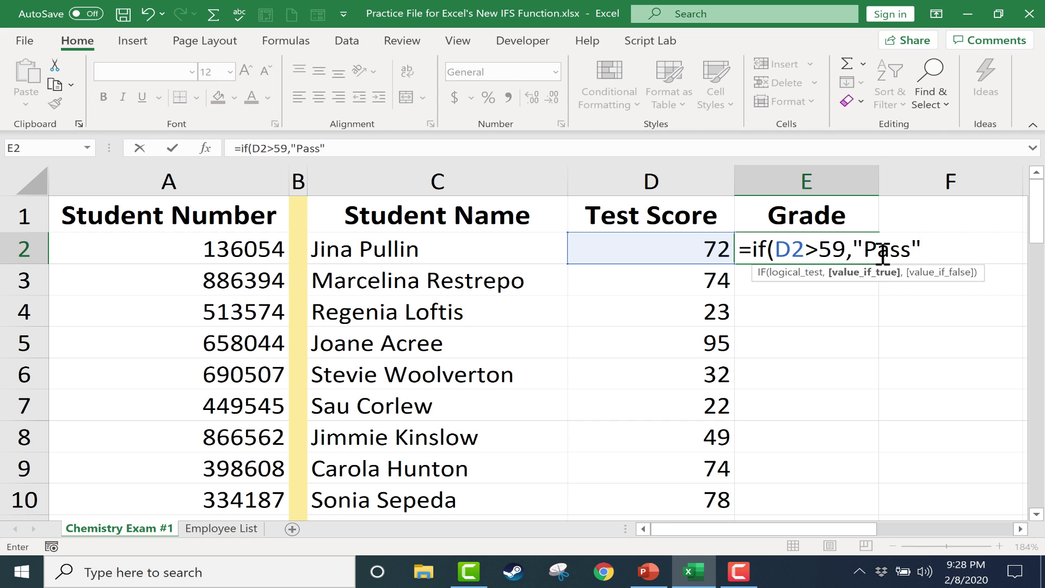
type("\",")
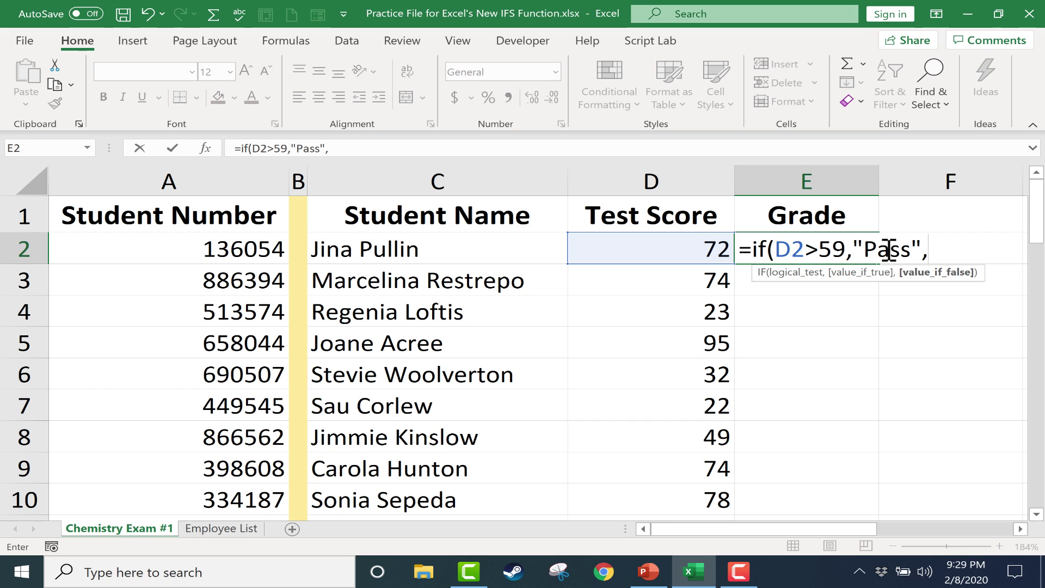
left_click(928, 256)
type("\"Fai")
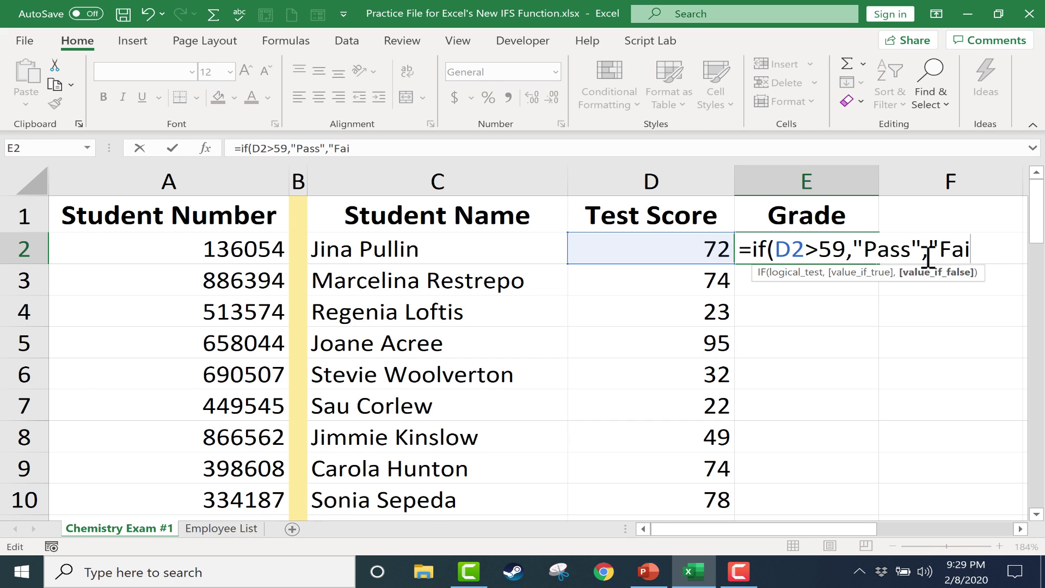
type("l\")")
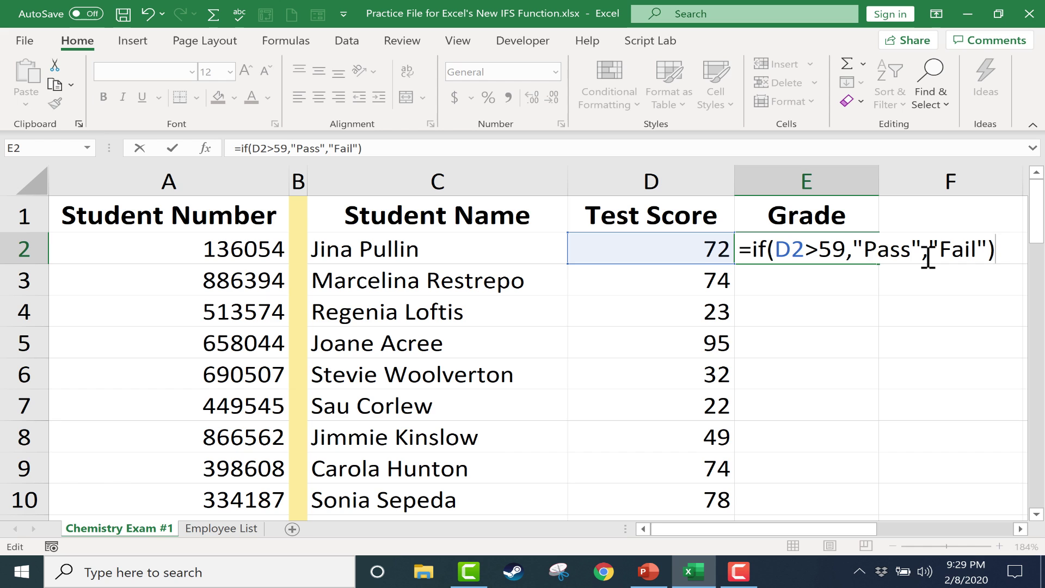
key("Return")
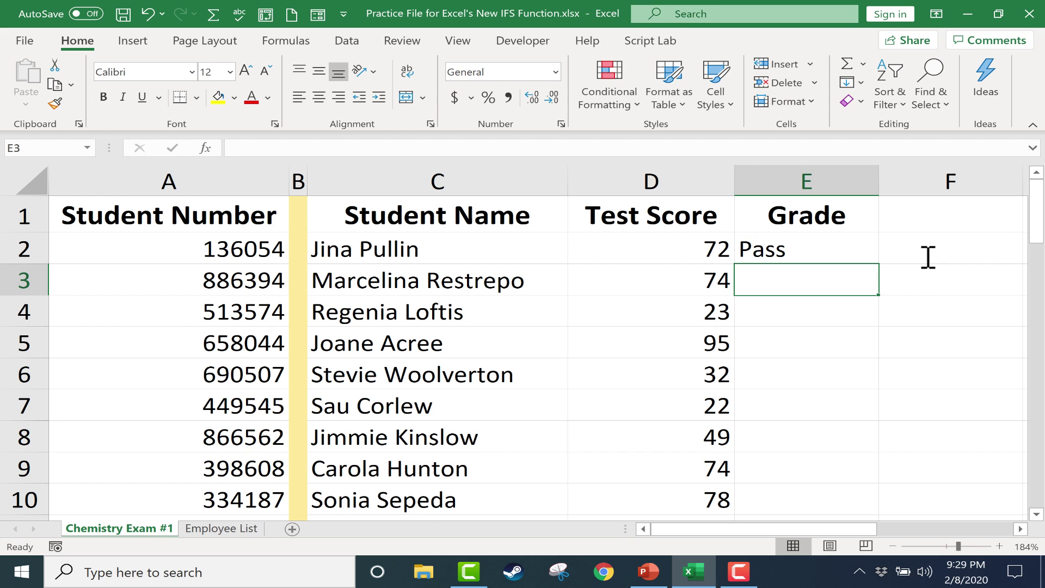
Step: Review E2's Pass/Fail formula and leave it unchanged
left_click(825, 247)
double_click(822, 248)
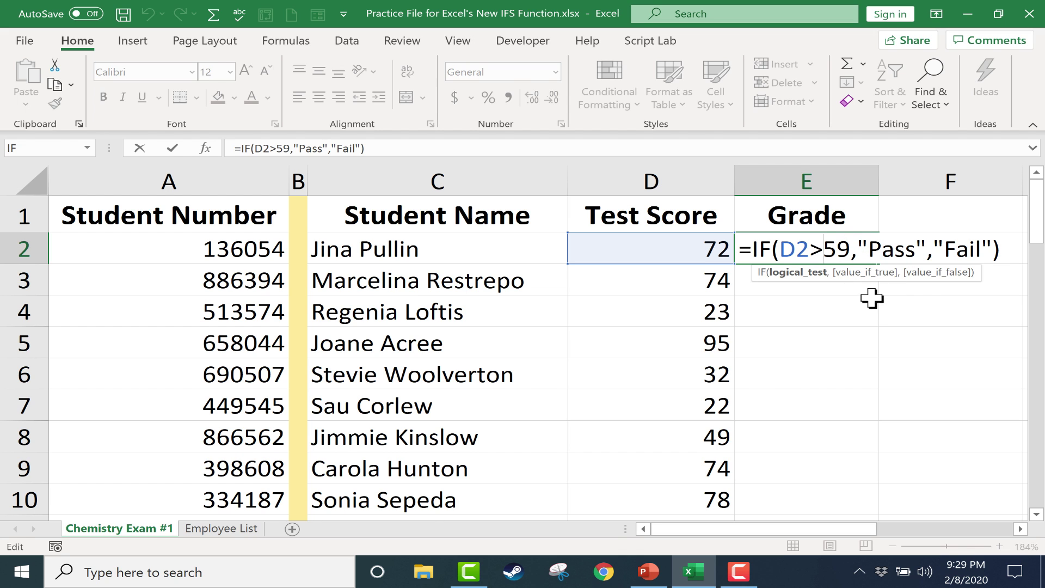
key("Return")
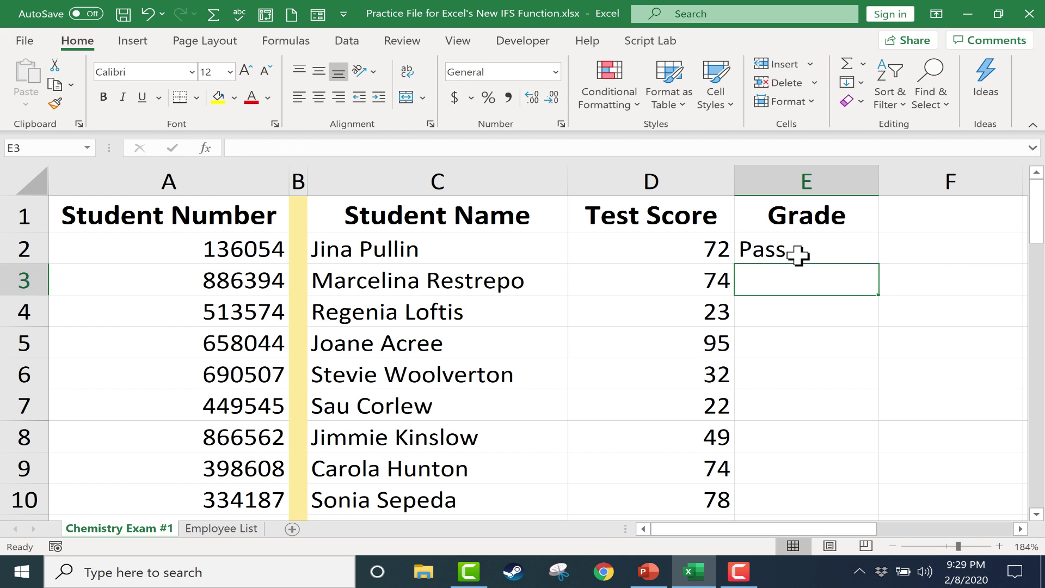
Step: Copy E2's Pass/Fail formula down to E51, undoing a partial drag first
left_click(798, 255)
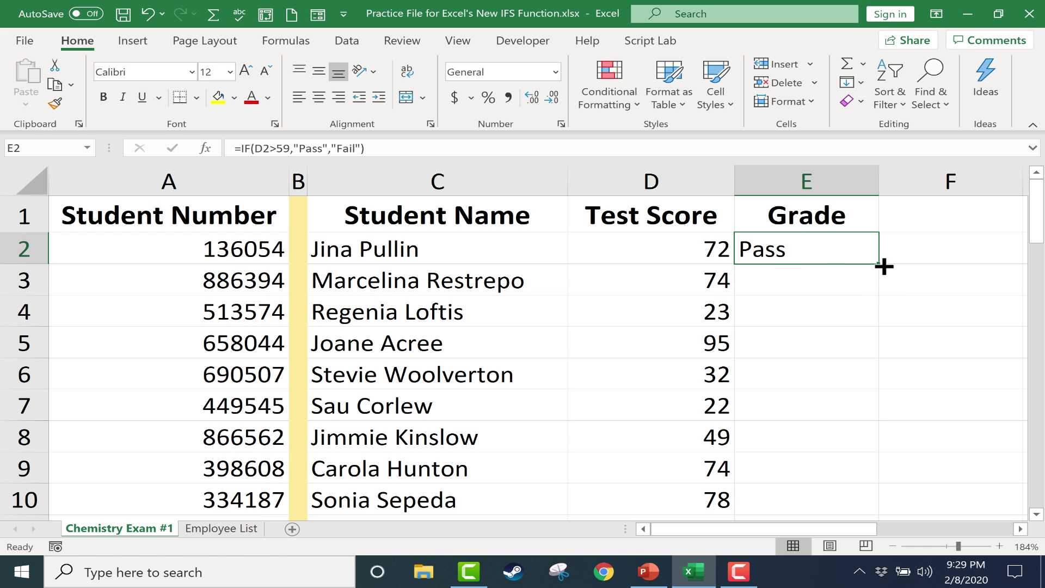
left_click_drag(885, 266, 859, 438)
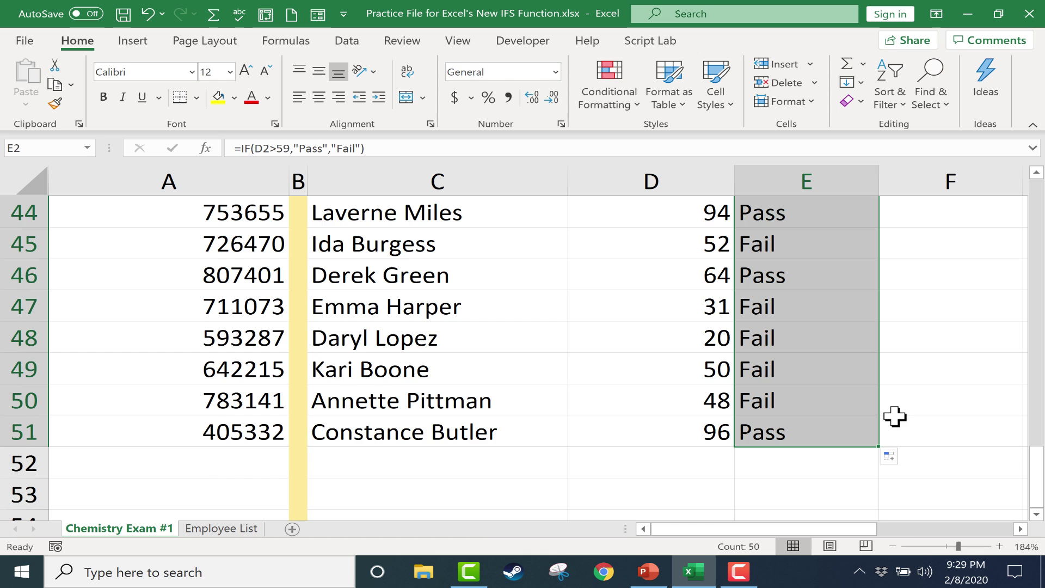
key("ctrl+z")
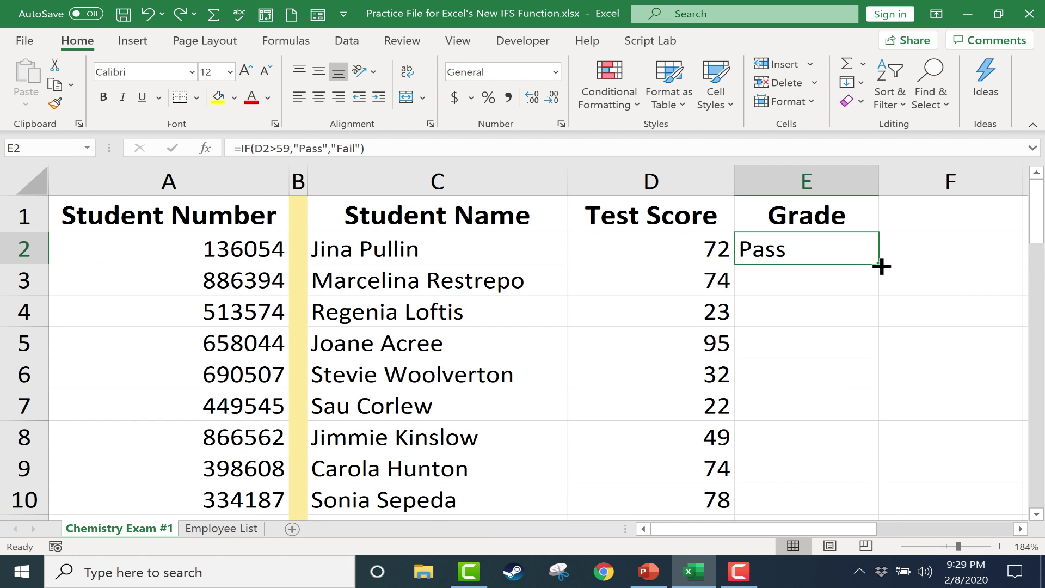
double_click(879, 264)
scroll(901, 295, "down", 6)
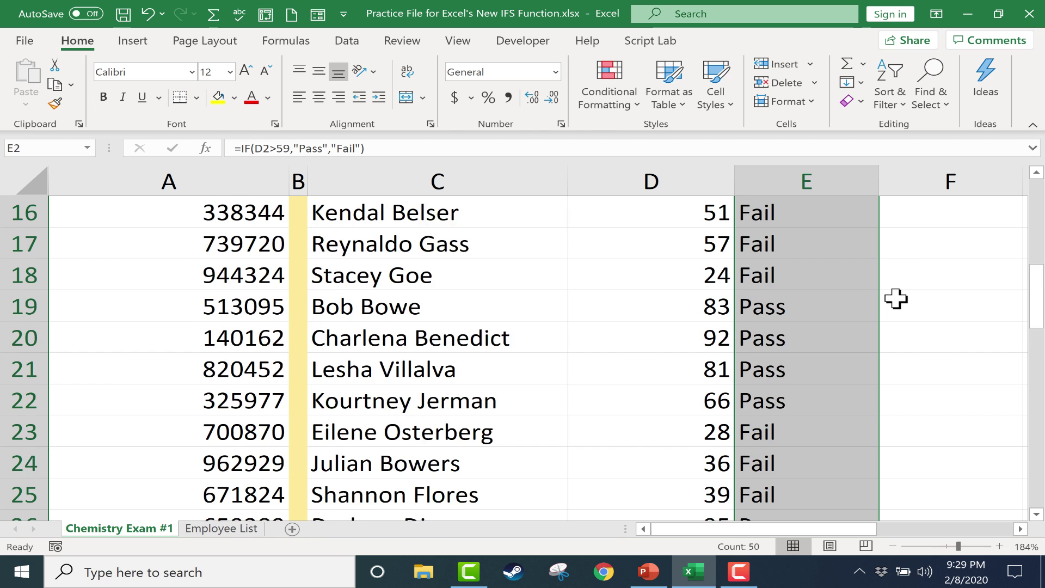
scroll(900, 299, "down", 1)
scroll(899, 299, "down", 7)
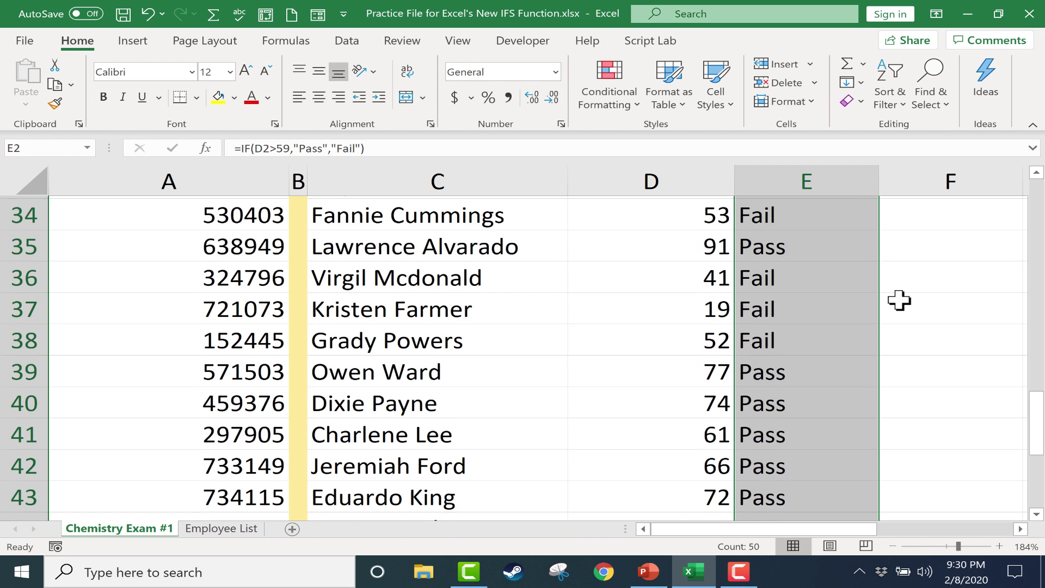
scroll(898, 302, "up", 14)
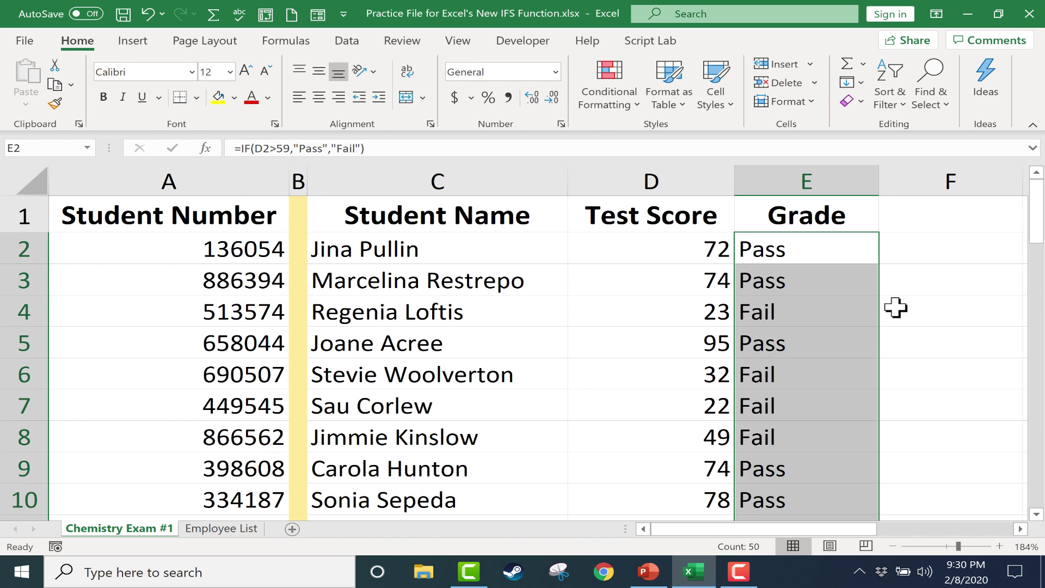
left_click(811, 251)
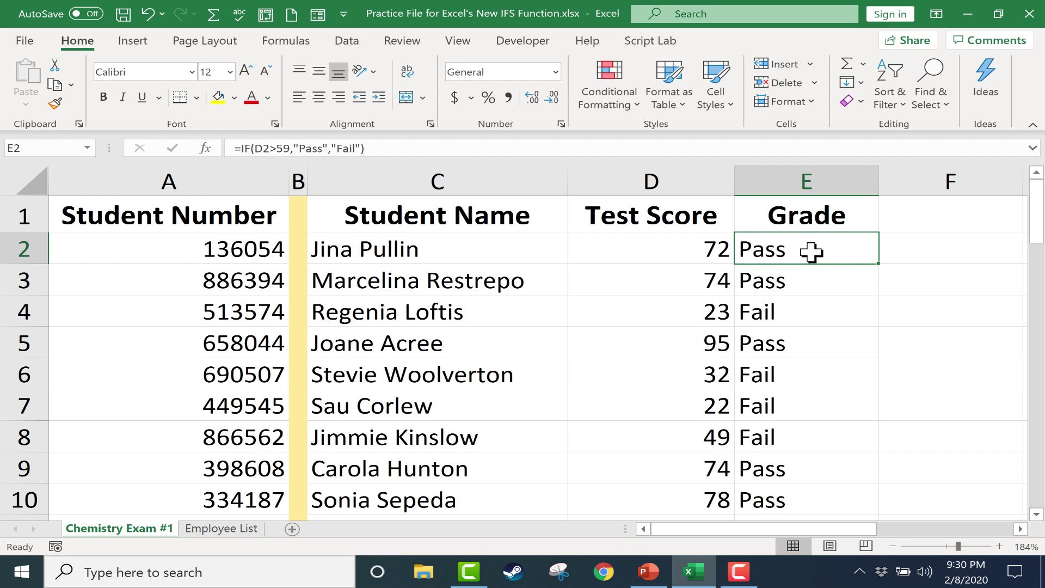
Step: Replace E2's formula with =IF(D2>92,"A")
type("=if(")
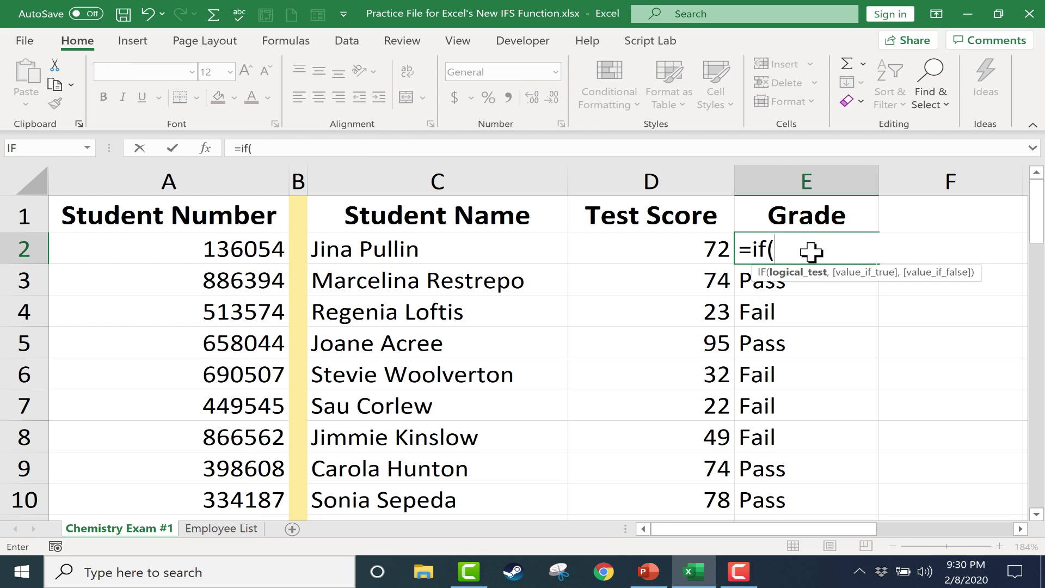
left_click(670, 249)
type(">")
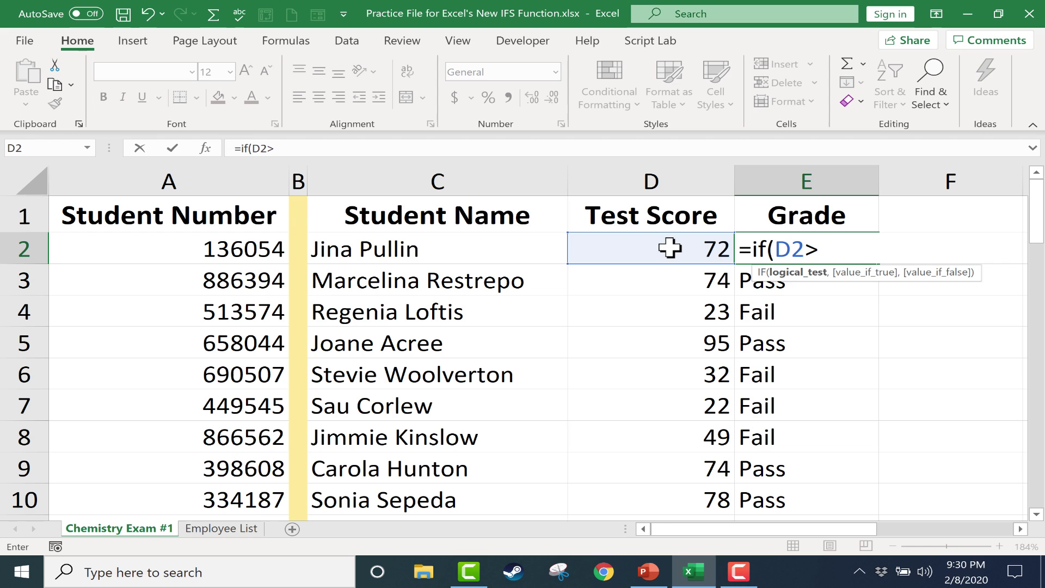
type("92,")
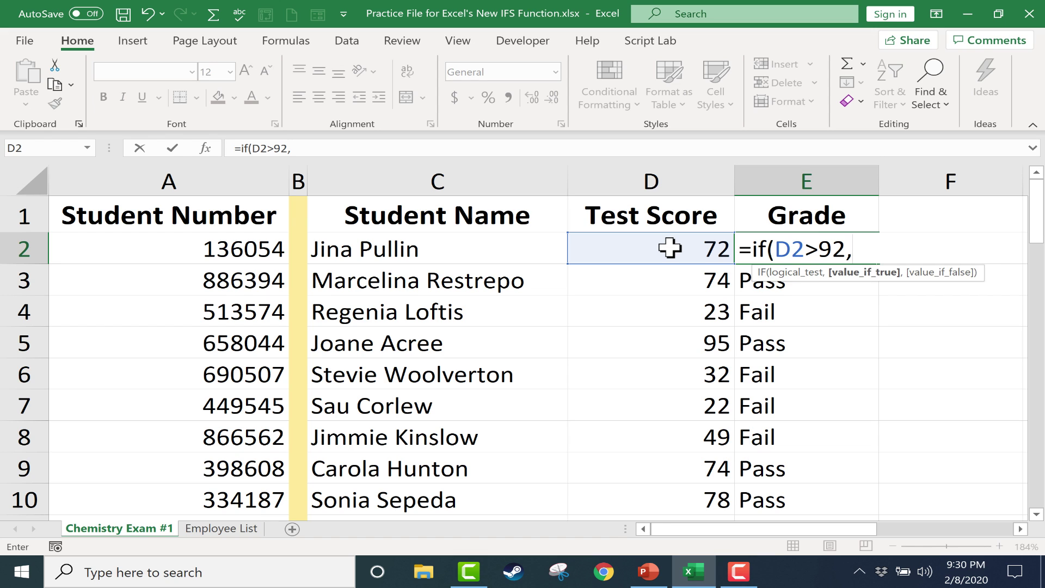
type("\"A\")")
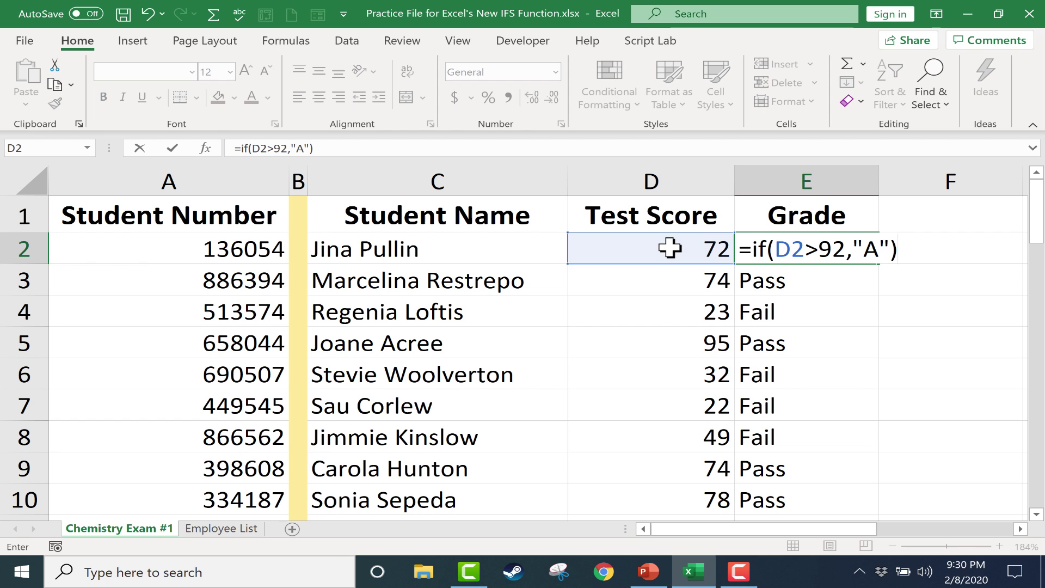
key("Return")
Step: Fill the new IF formula down column E, review the A/FALSE results, and reopen E2
left_click(816, 251)
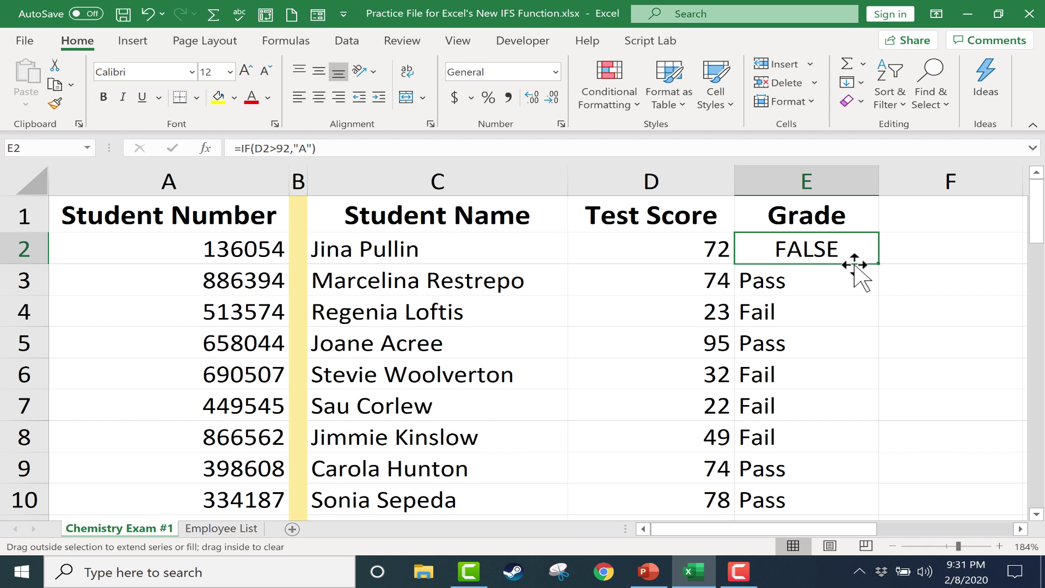
double_click(878, 263)
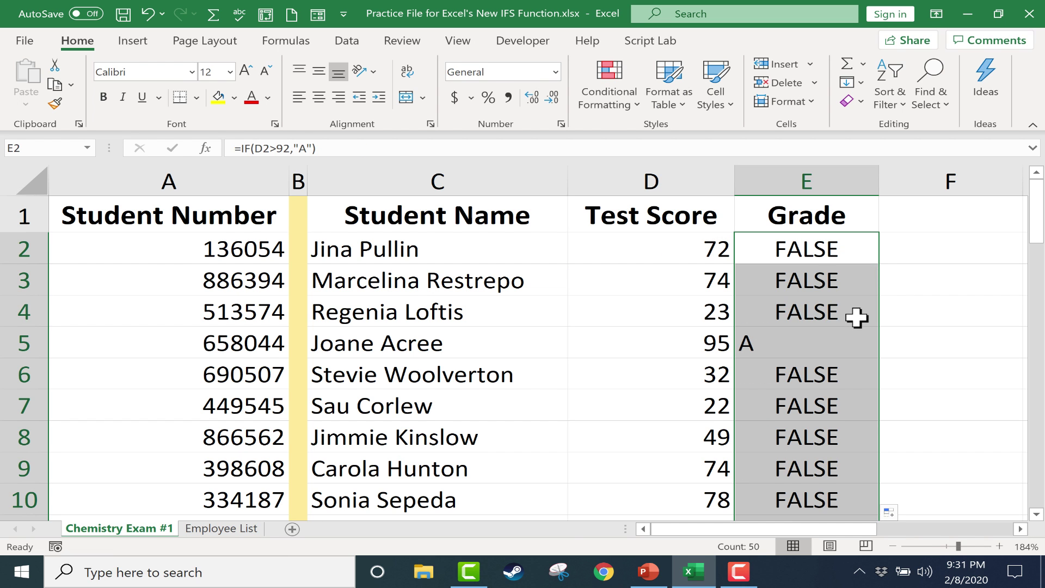
scroll(858, 318, "down", 2)
scroll(858, 317, "up", 1)
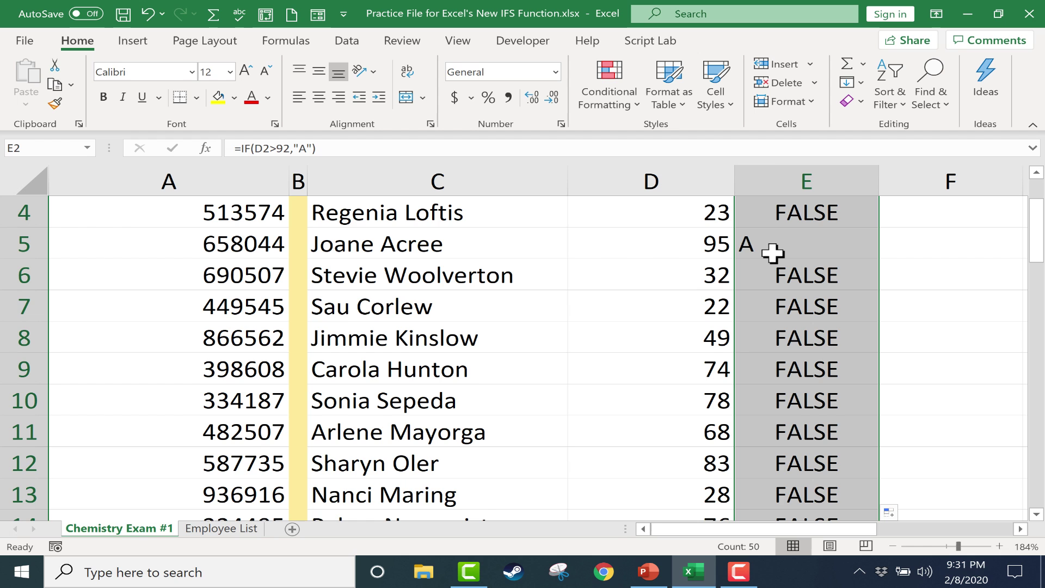
scroll(781, 253, "down", 14)
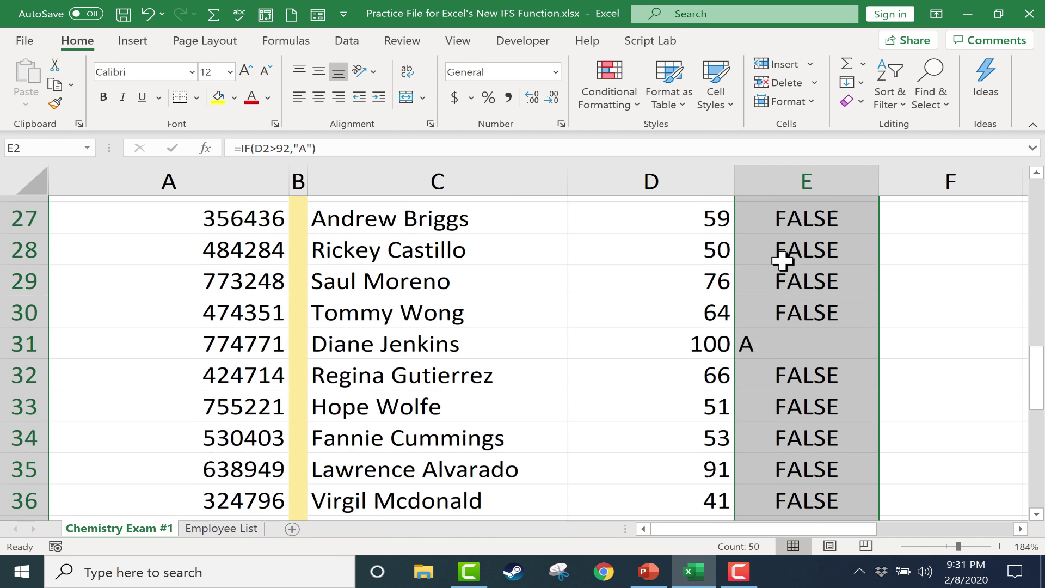
scroll(783, 261, "up", 10)
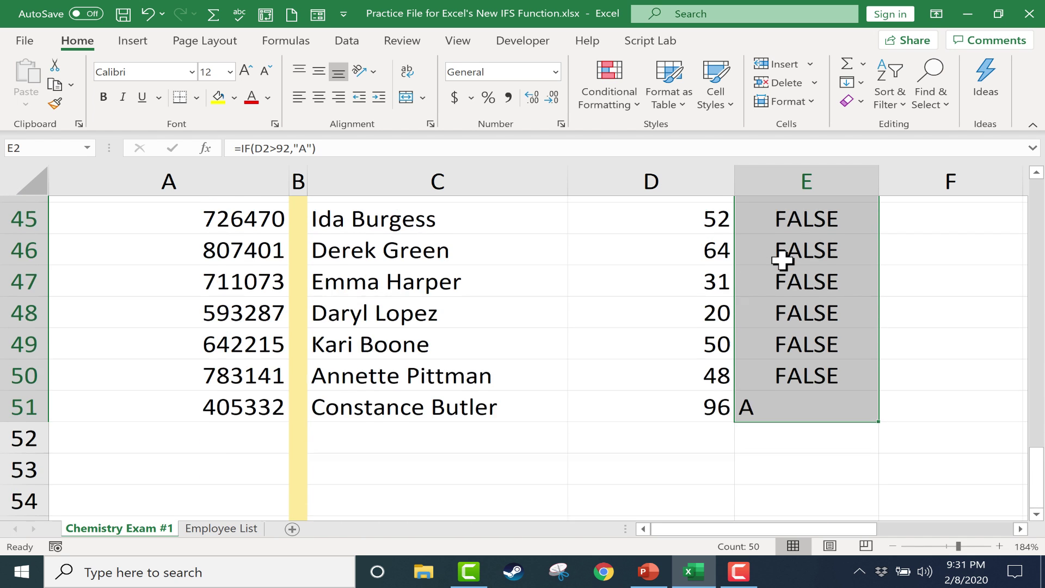
scroll(782, 260, "up", 5)
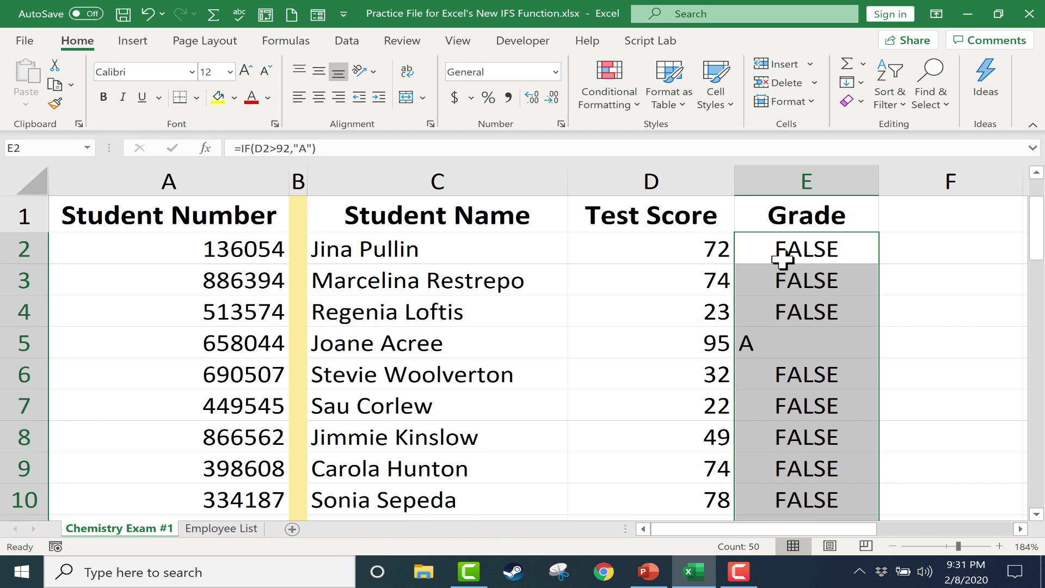
left_click(814, 251)
double_click(814, 250)
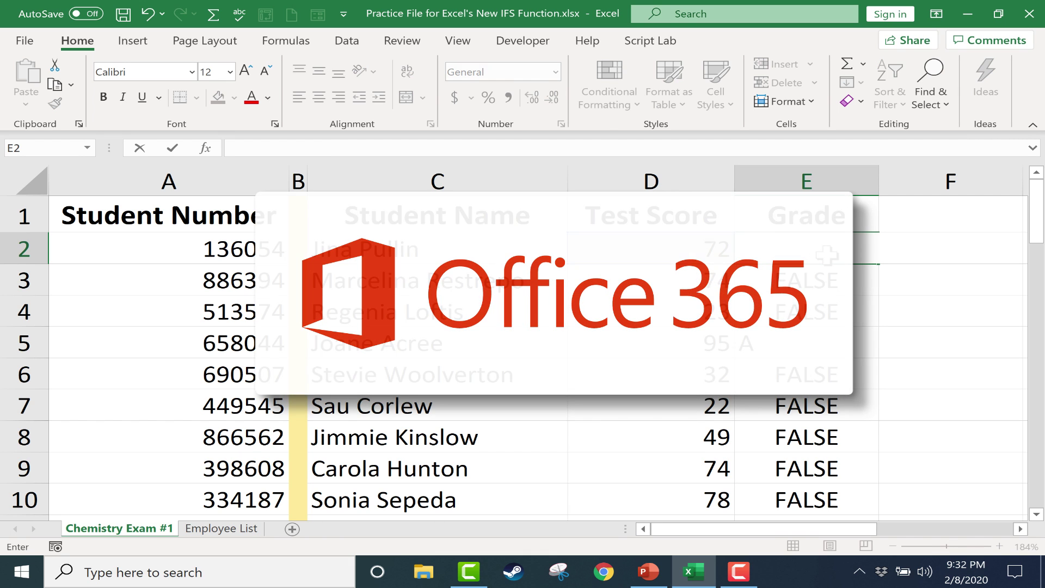
Step: Abandon the started formula and clear the old IF results from E2:E51
type("=")
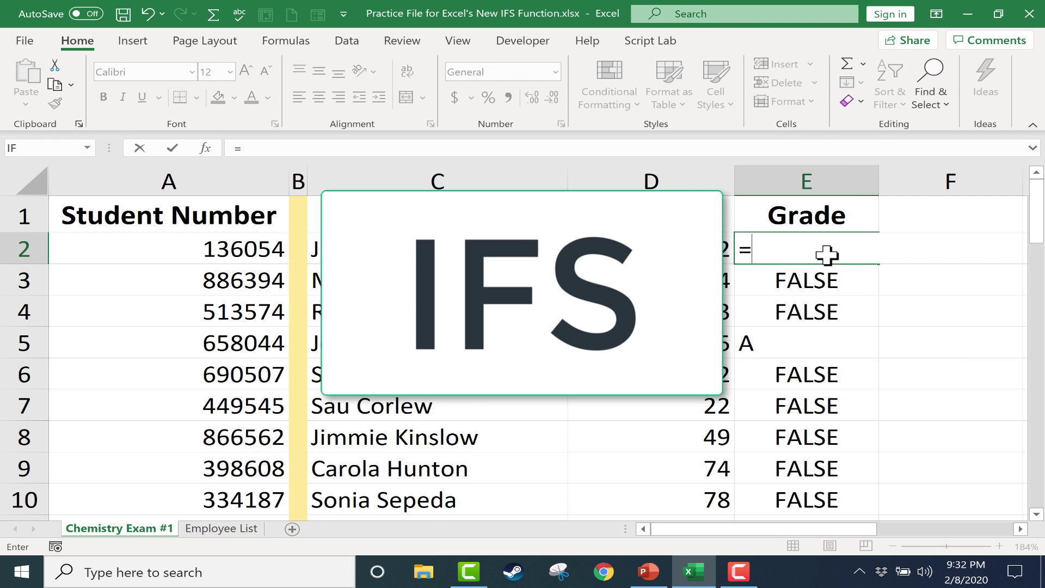
key("BackSpace")
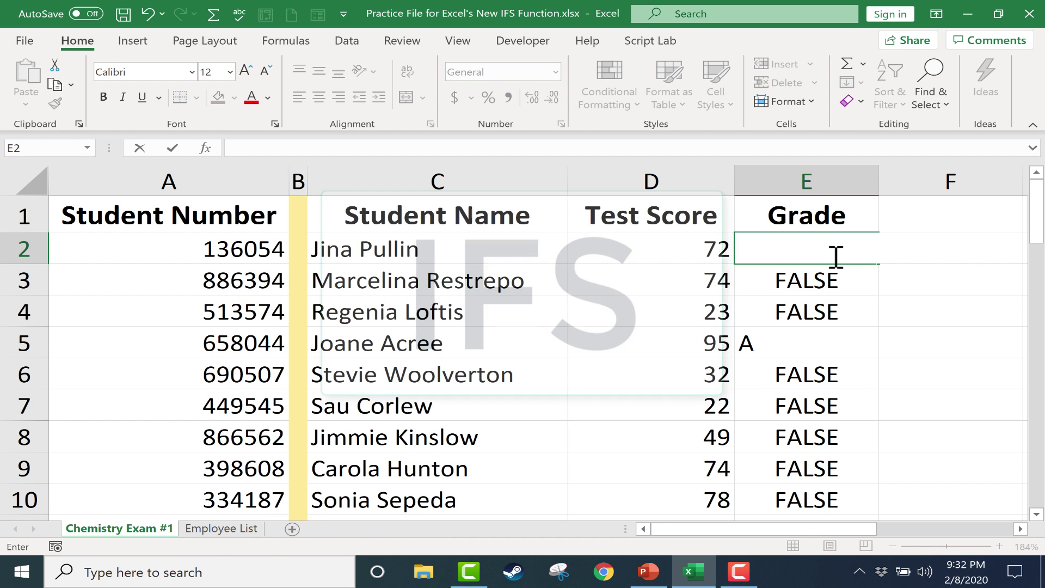
mouse_move(836, 256)
left_mouse_down()
mouse_move(882, 502)
mouse_move(880, 558)
mouse_move(847, 452)
mouse_move(880, 558)
mouse_move(835, 462)
left_mouse_up()
scroll(835, 459, "up", 14)
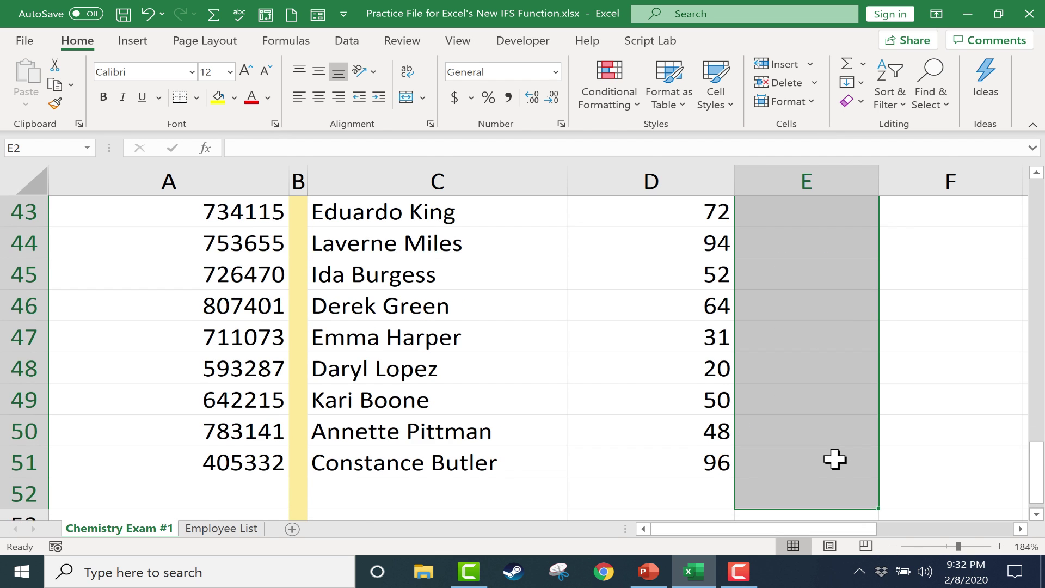
Step: Begin typing =IFS(D2>92,"A",D2>89,"A in E2 for the A and A- tiers
left_click(929, 279)
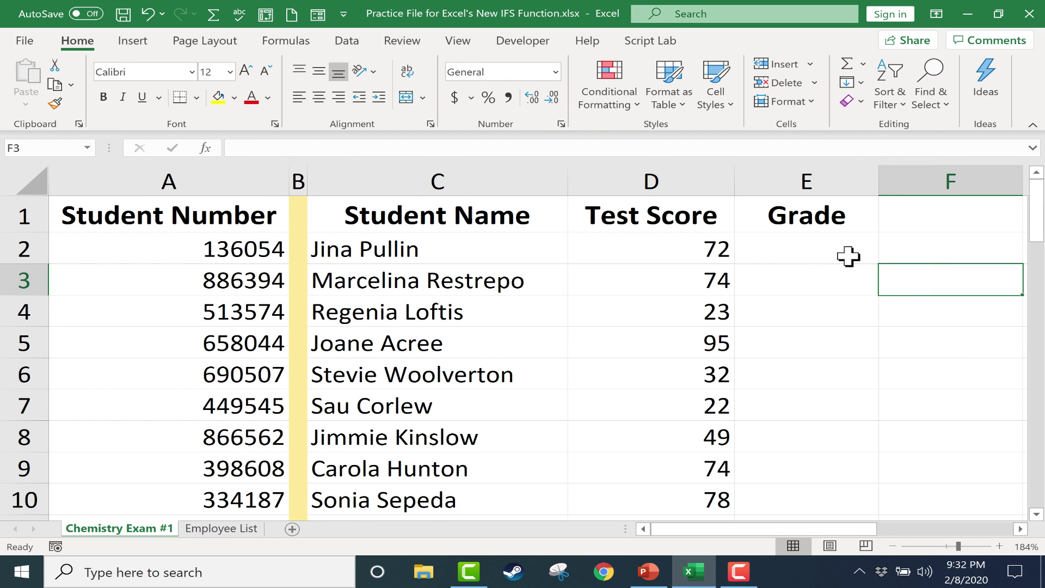
left_click(821, 252)
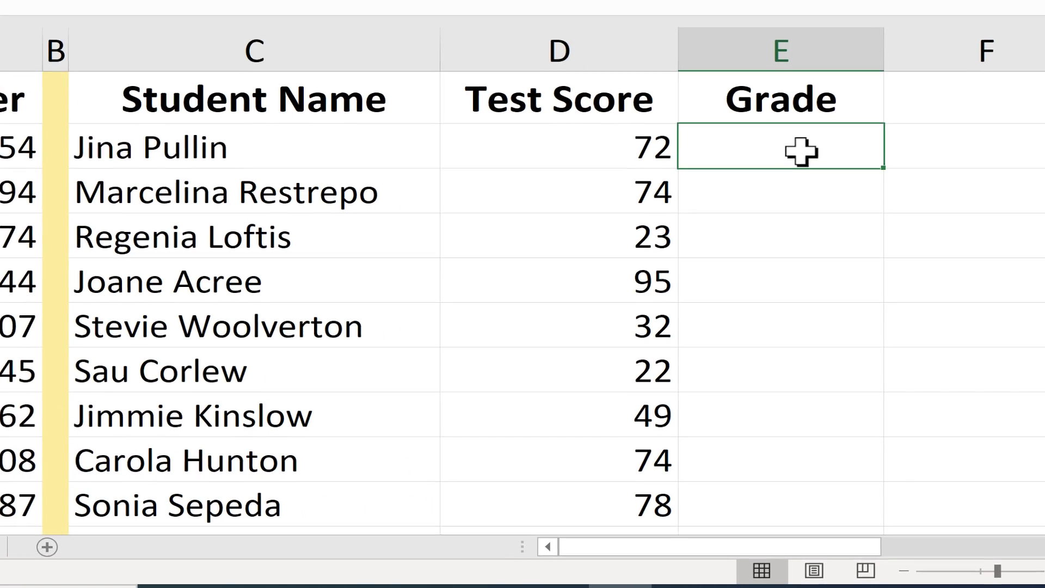
type("=ifs")
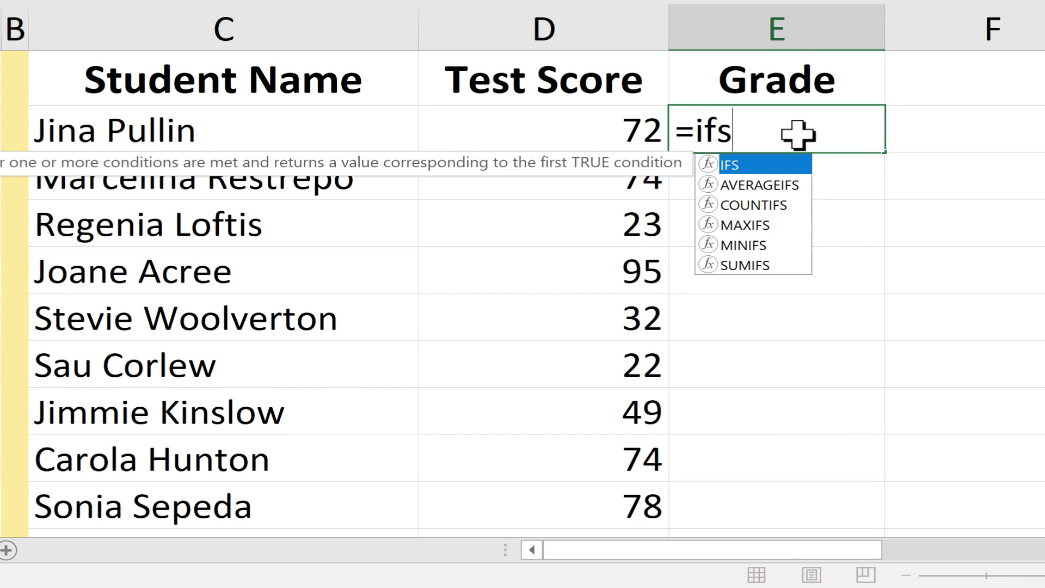
type("(")
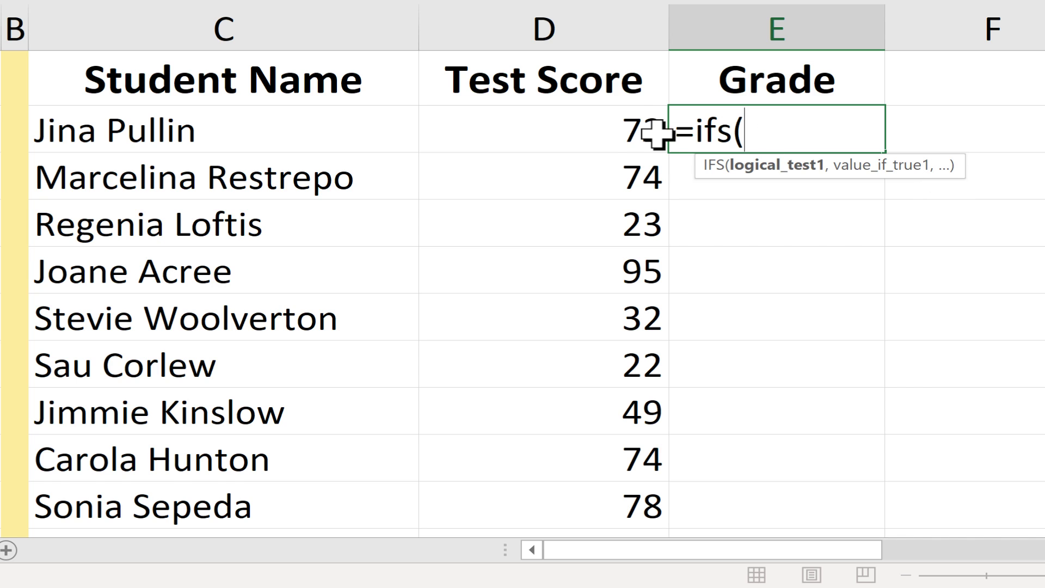
left_click(605, 136)
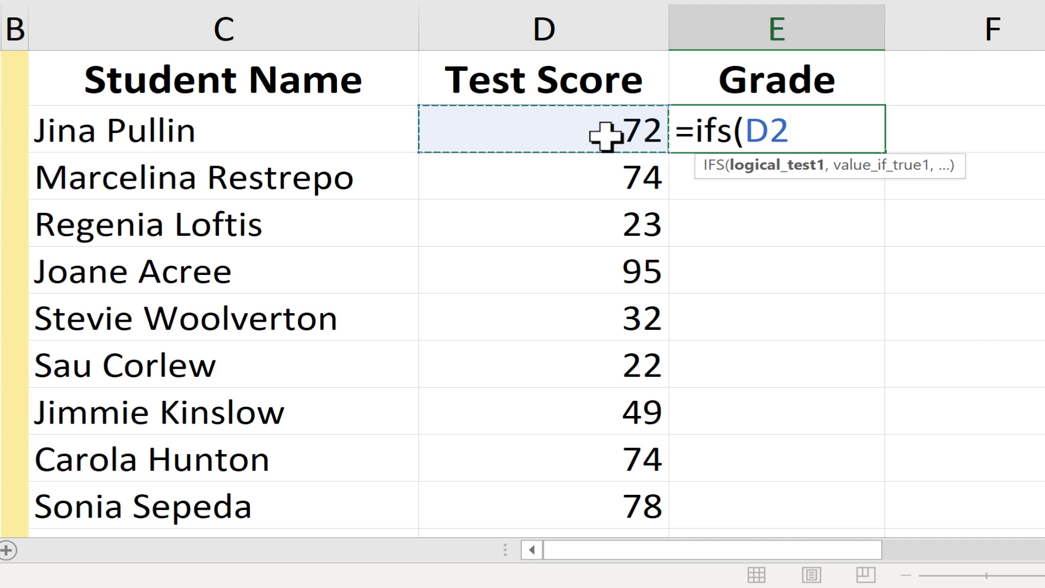
type(">92")
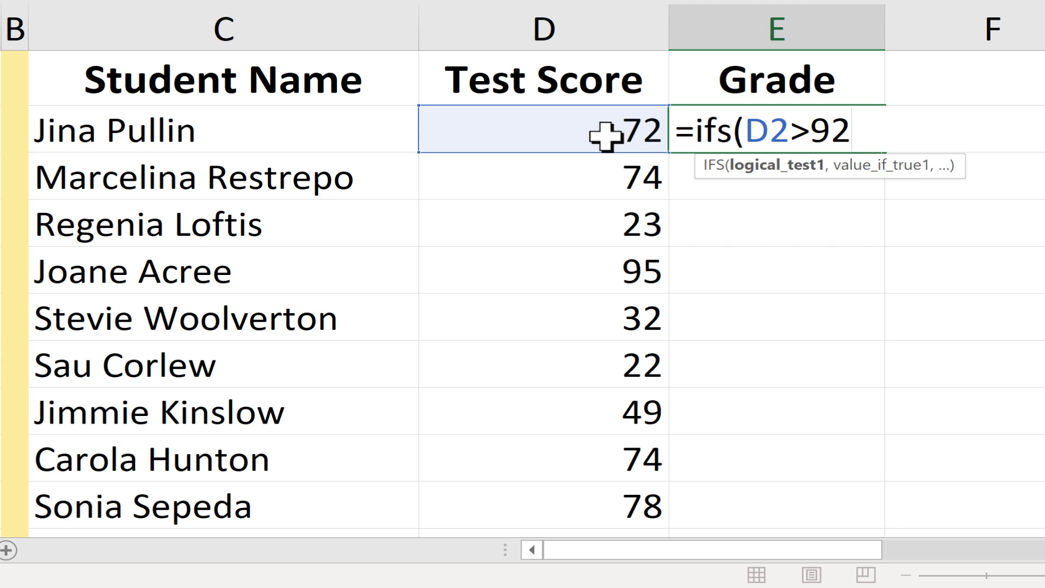
type(",\"A")
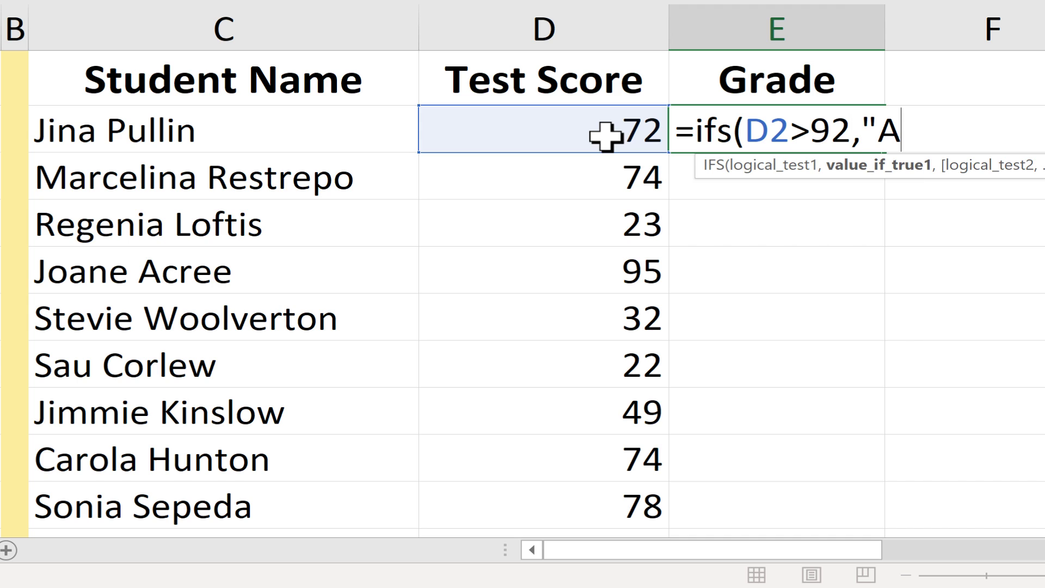
type("\",")
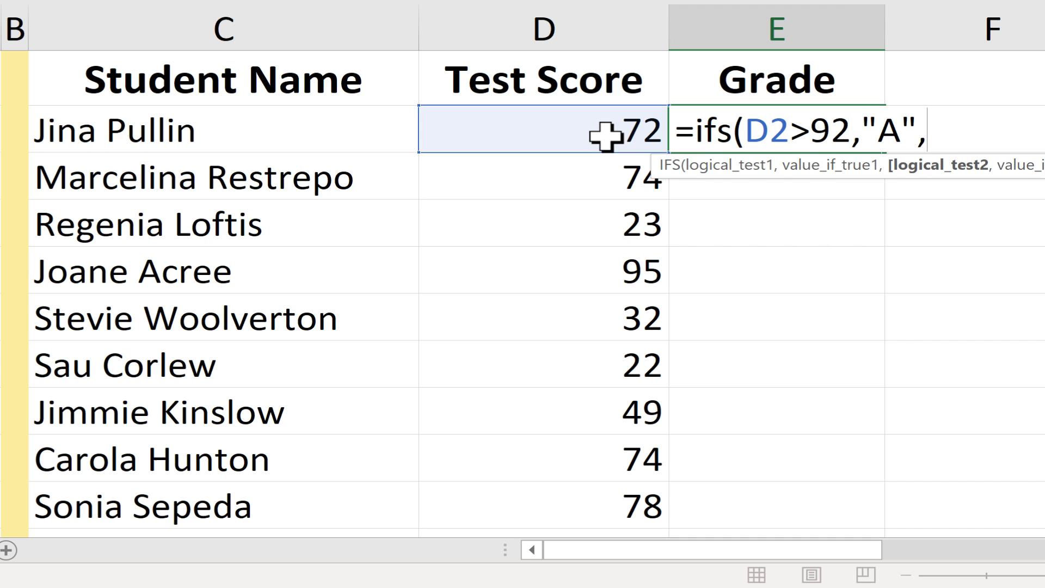
left_click(606, 136)
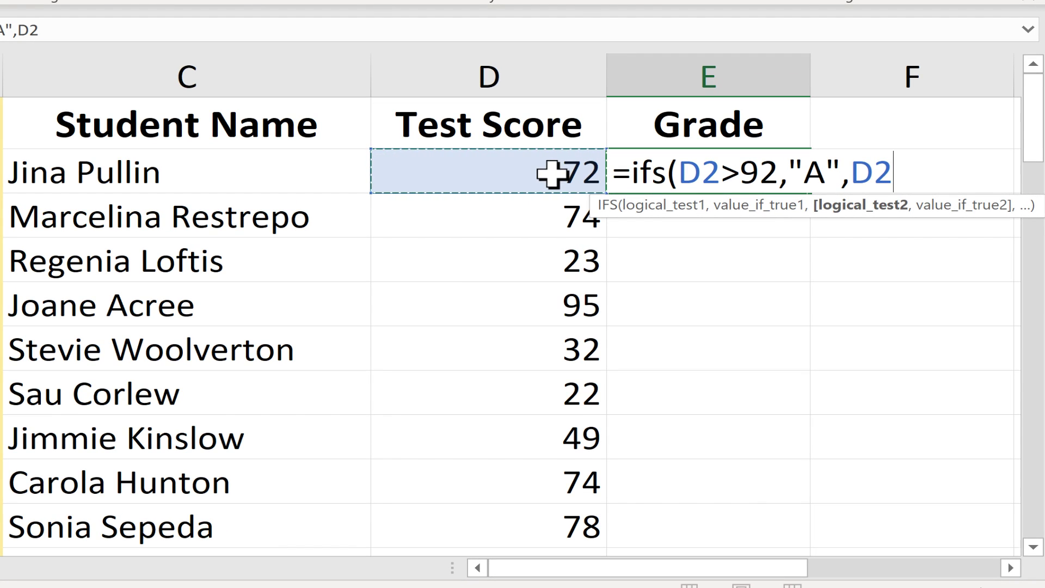
type(">")
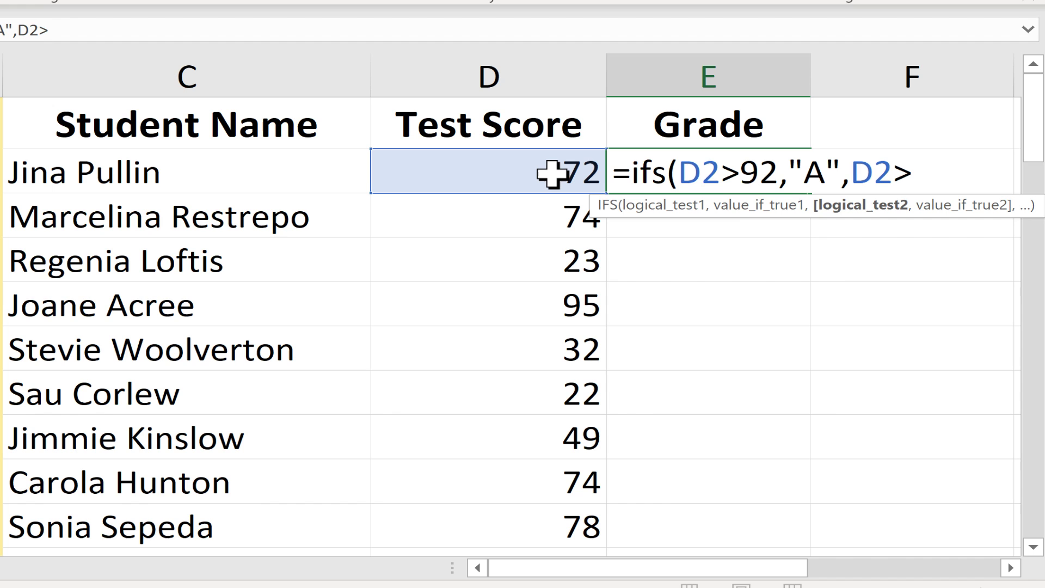
type("89,")
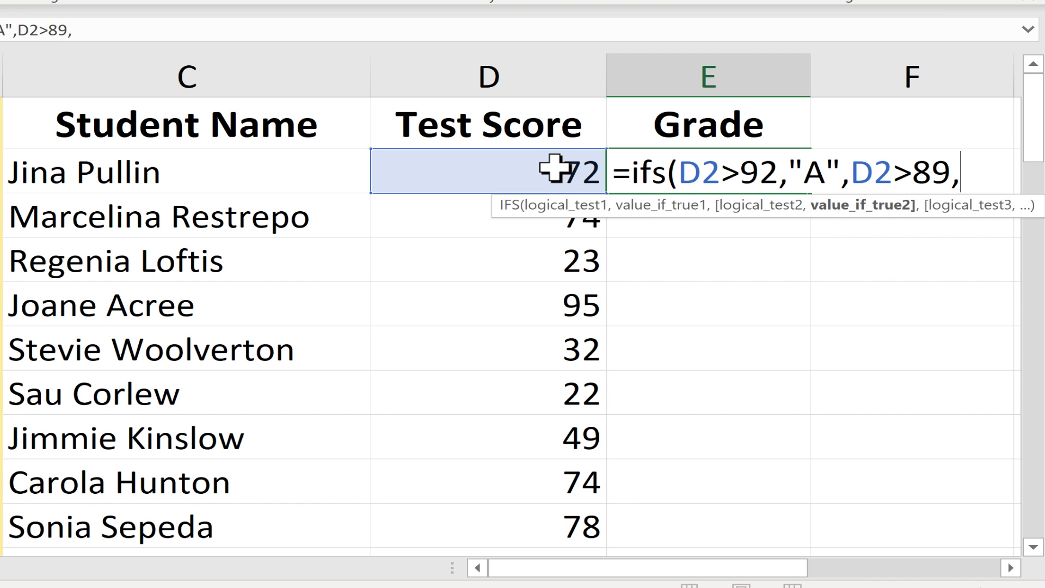
type("\"A")
Step: Complete the A- tier and add D2>84 "B+" and D2>79 "B" conditions
key("BackSpace")
type("-\"")
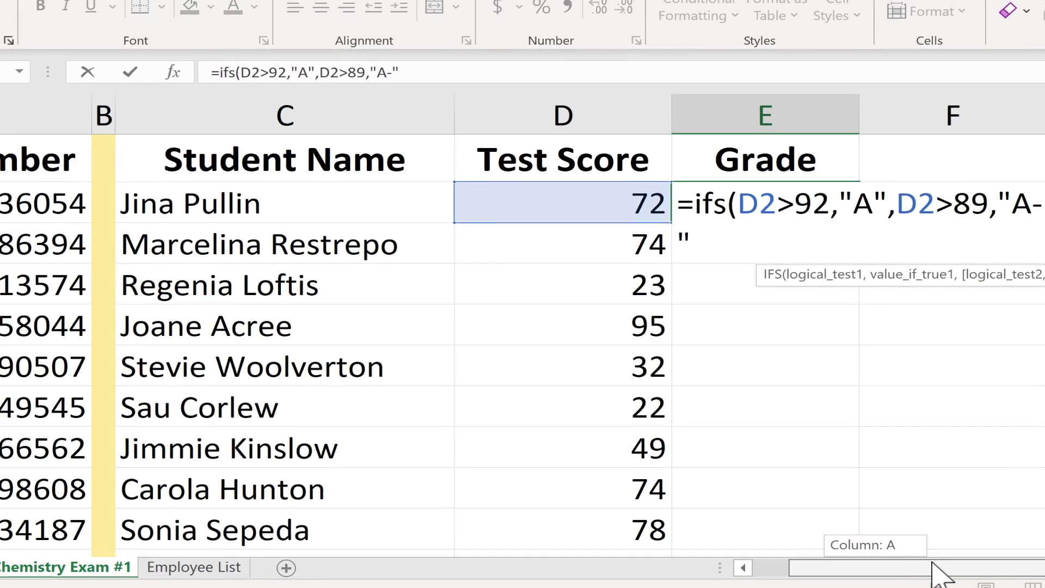
left_click_drag(932, 572, 1034, 569)
type(",D2")
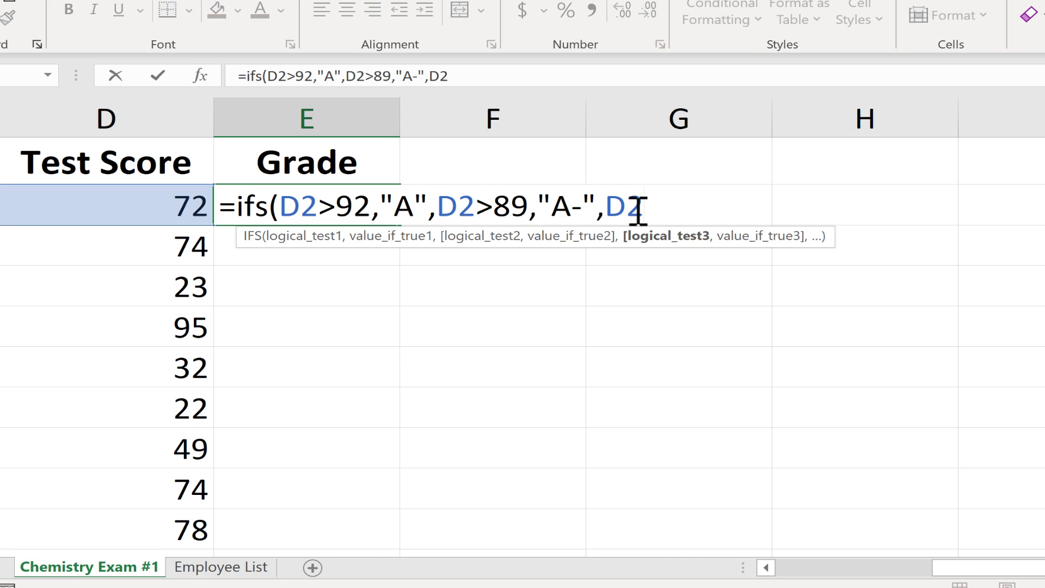
type(">84,")
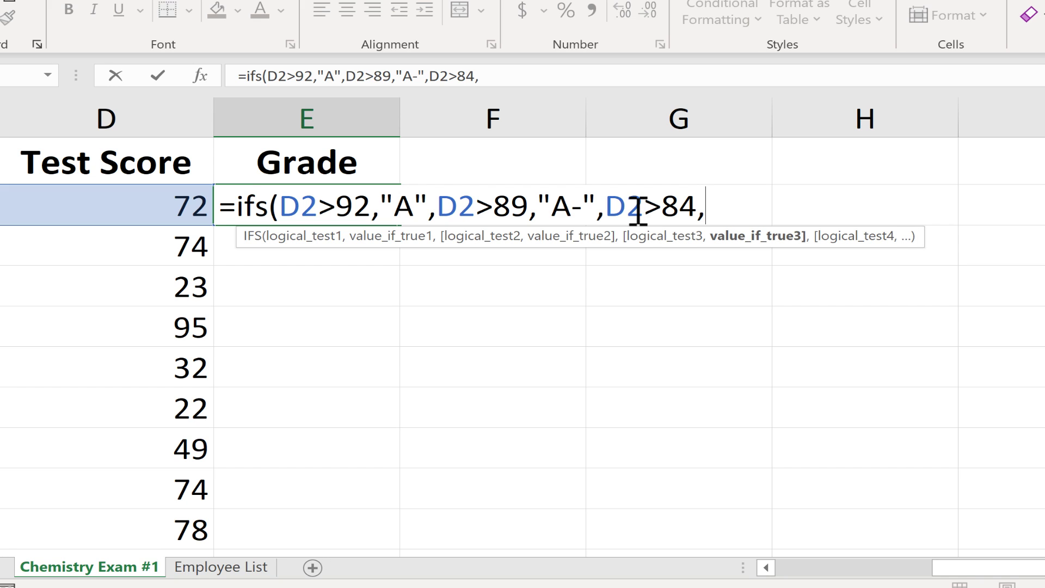
type("\"B")
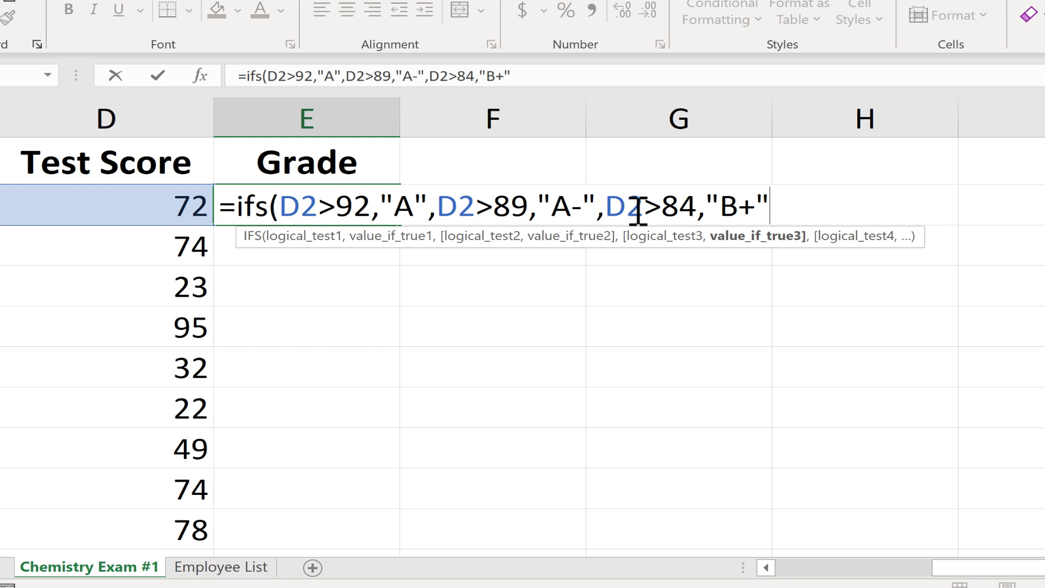
type("+\",")
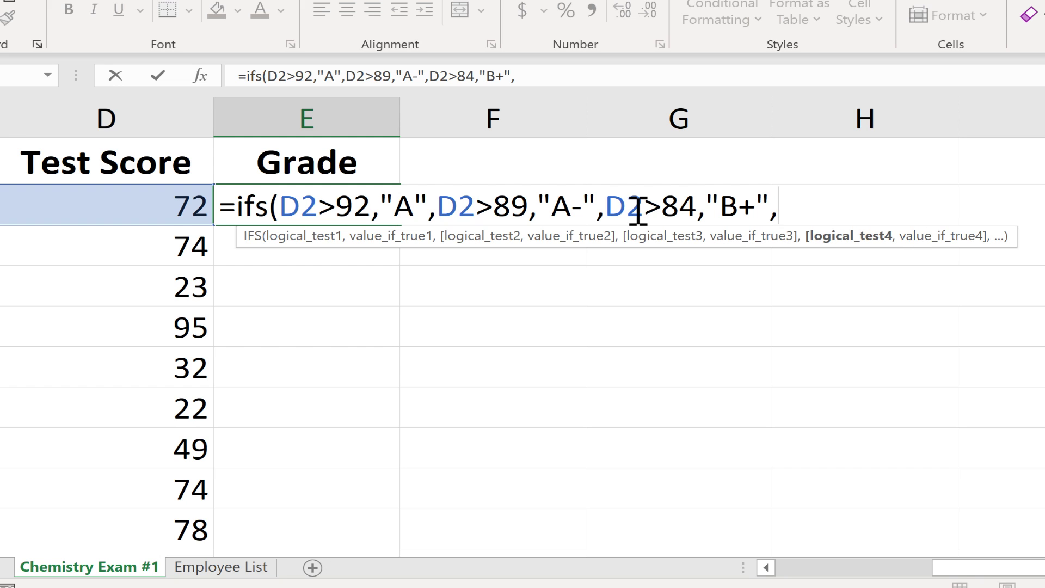
type("D2>79")
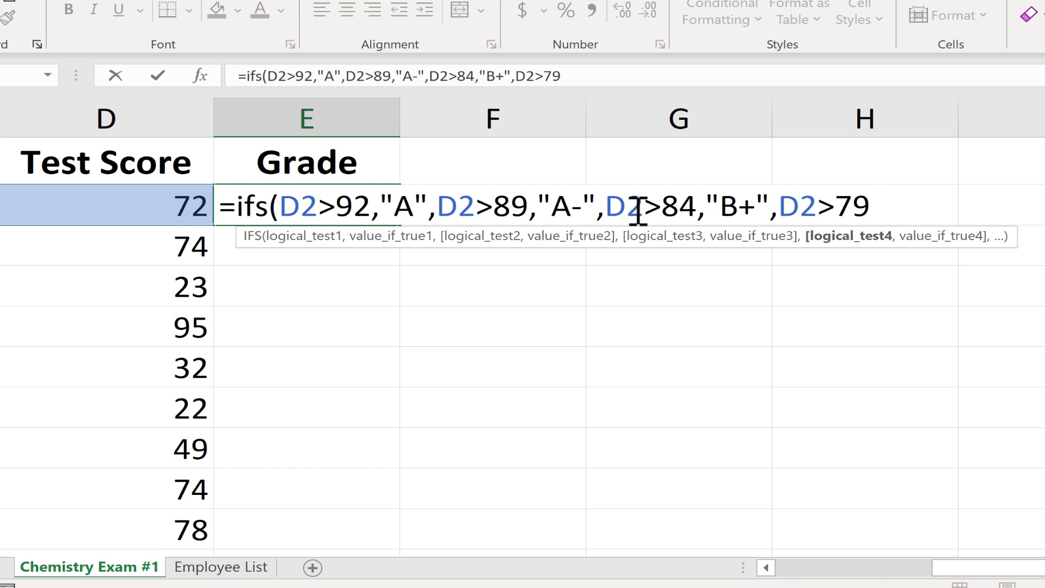
type(",\"B")
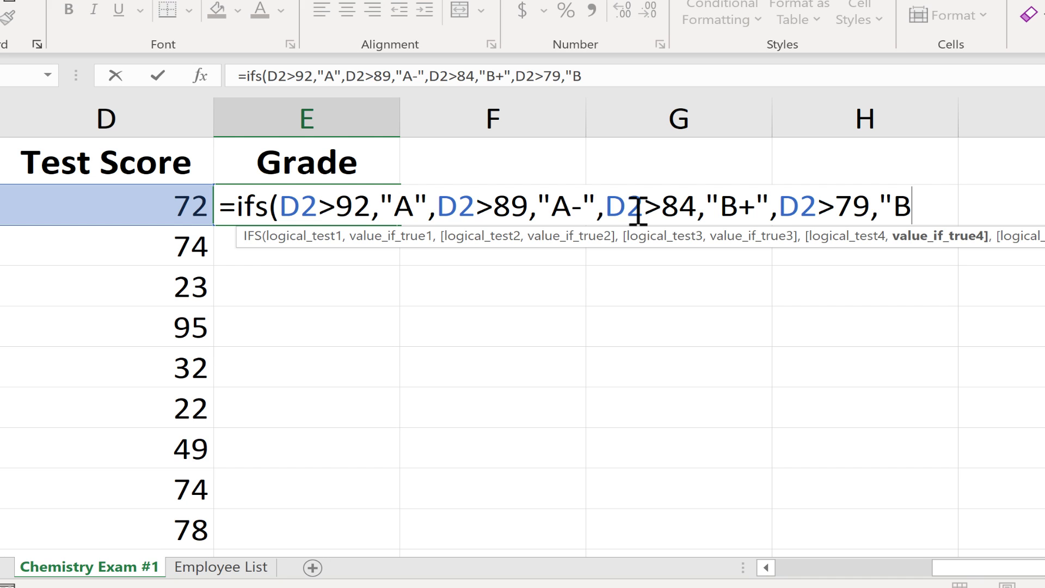
type("\",")
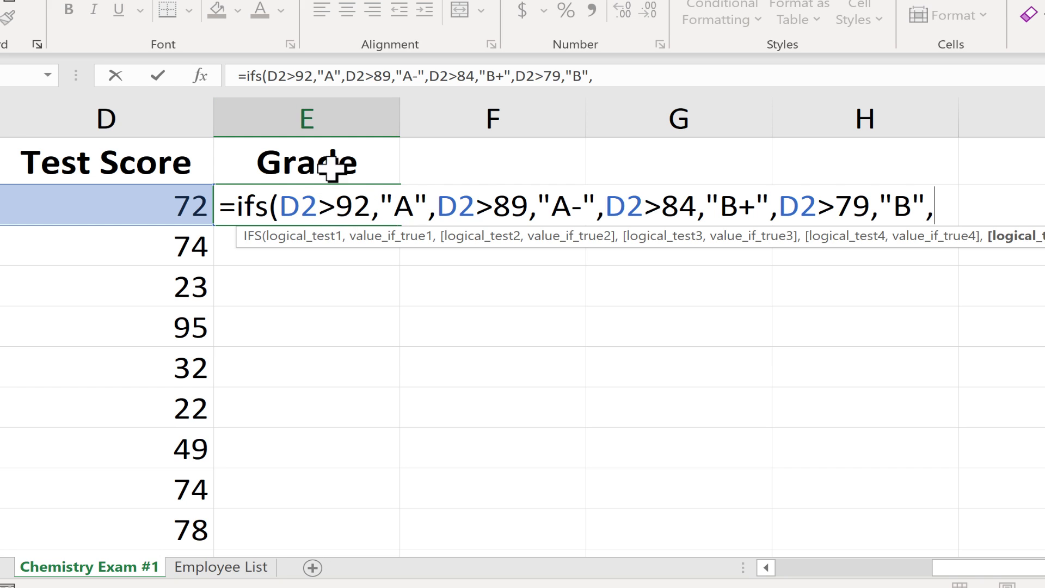
Step: Highlight the first two condition/result pairs to explain them, then return to the formula's end
left_click_drag(280, 205, 551, 206)
left_click(436, 206)
left_click_drag(439, 206, 599, 210)
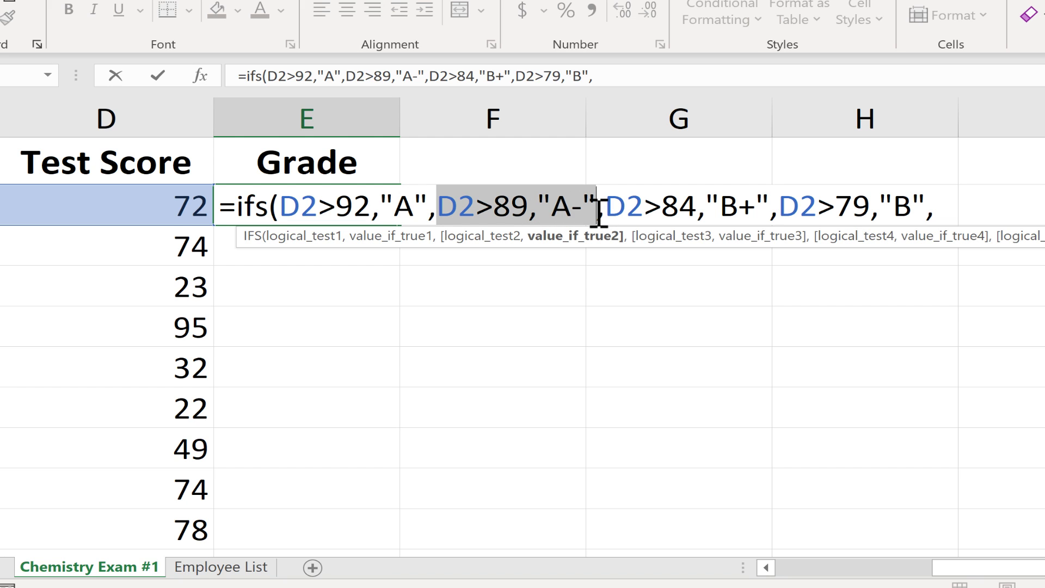
left_click(948, 205)
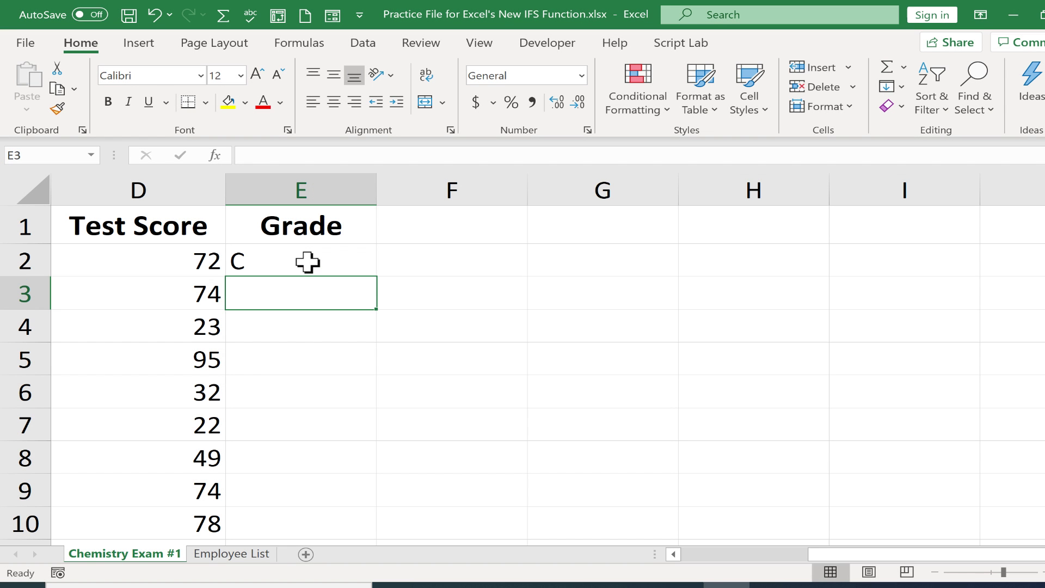
Step: Reopen E2's ten-tier IFS formula, check the final F tier, and commit it
double_click(306, 262)
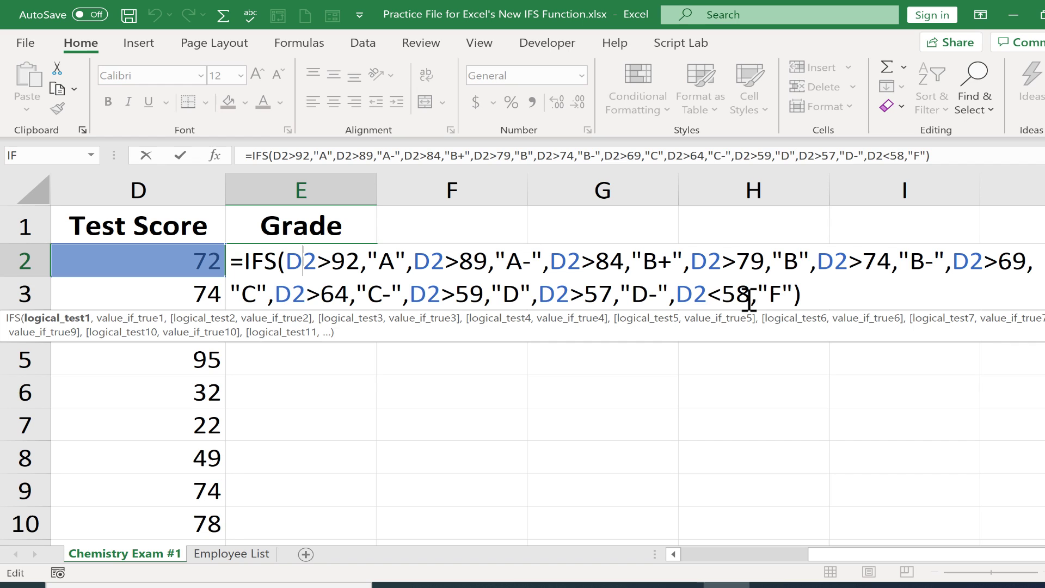
left_click(790, 294)
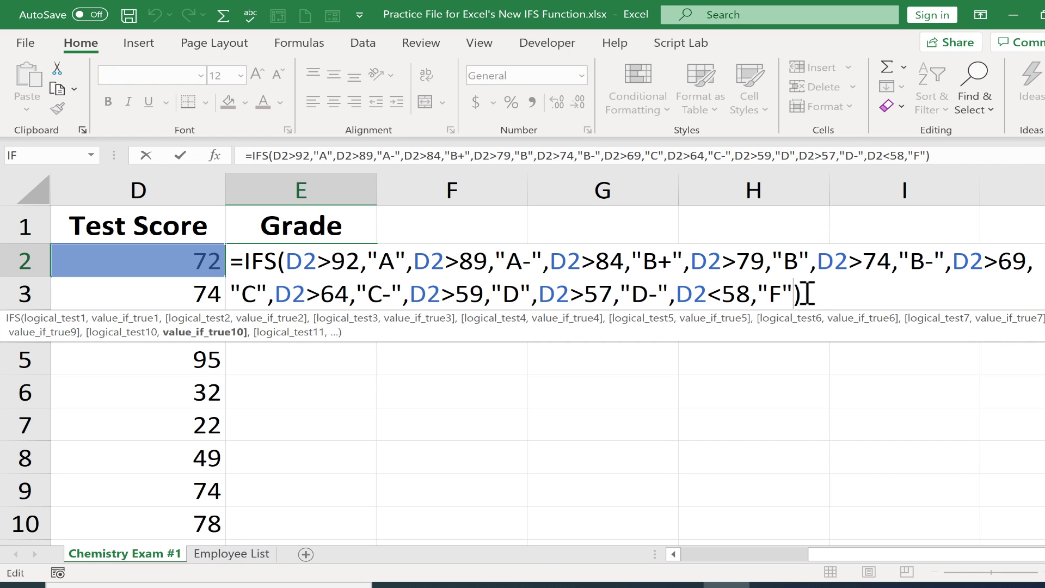
left_click(802, 294)
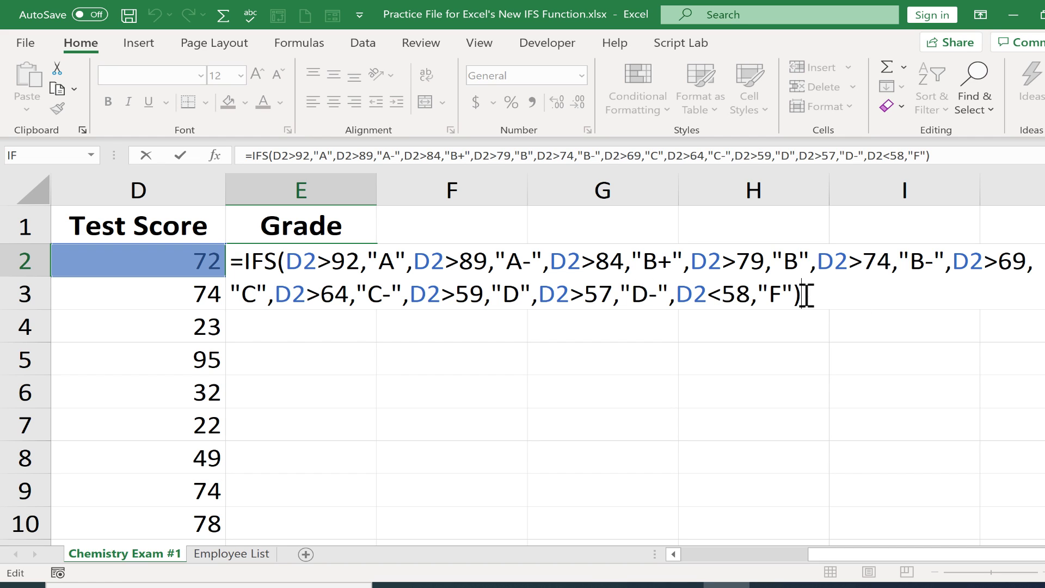
key("Return")
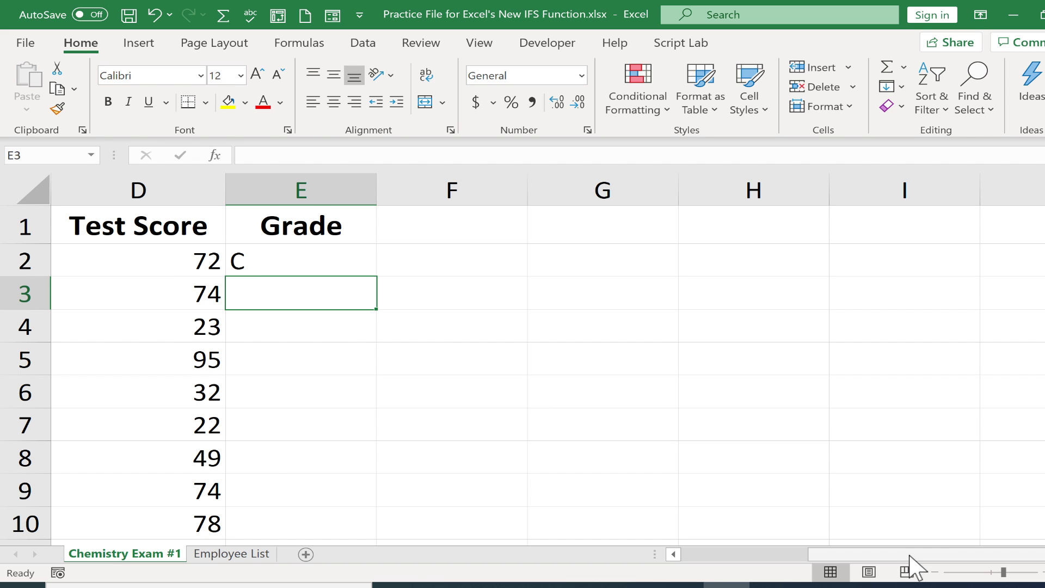
Step: AutoFill E2's ten-tier IFS formula down to E51 and review the letter grades
left_click_drag(910, 555, 736, 561)
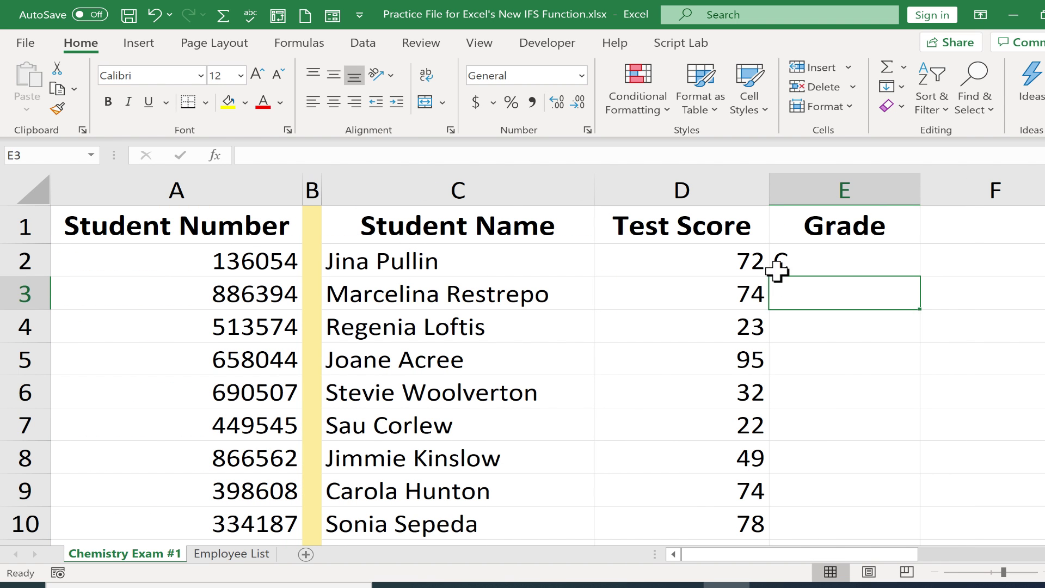
left_click(838, 262)
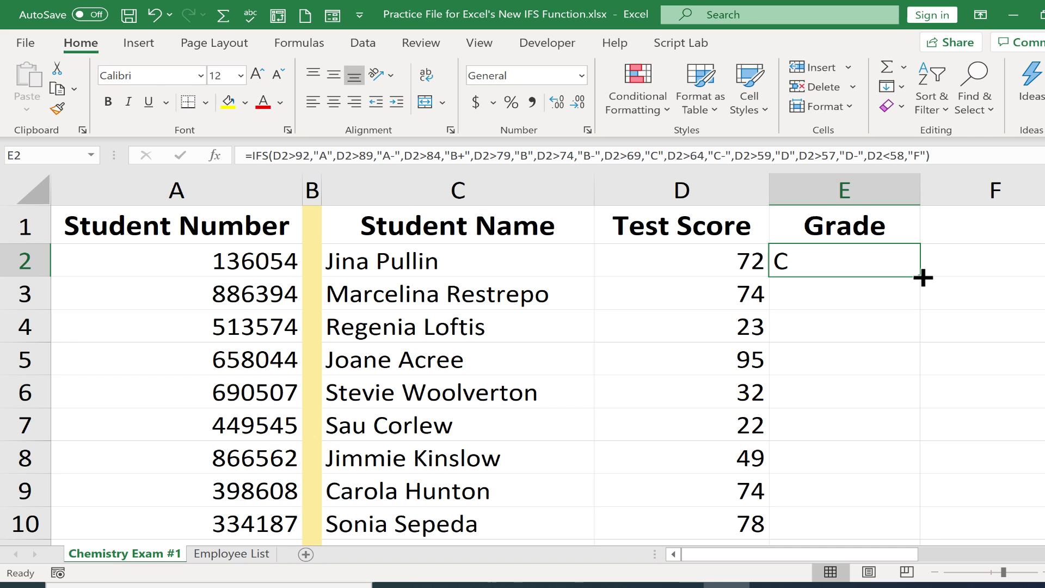
double_click(924, 278)
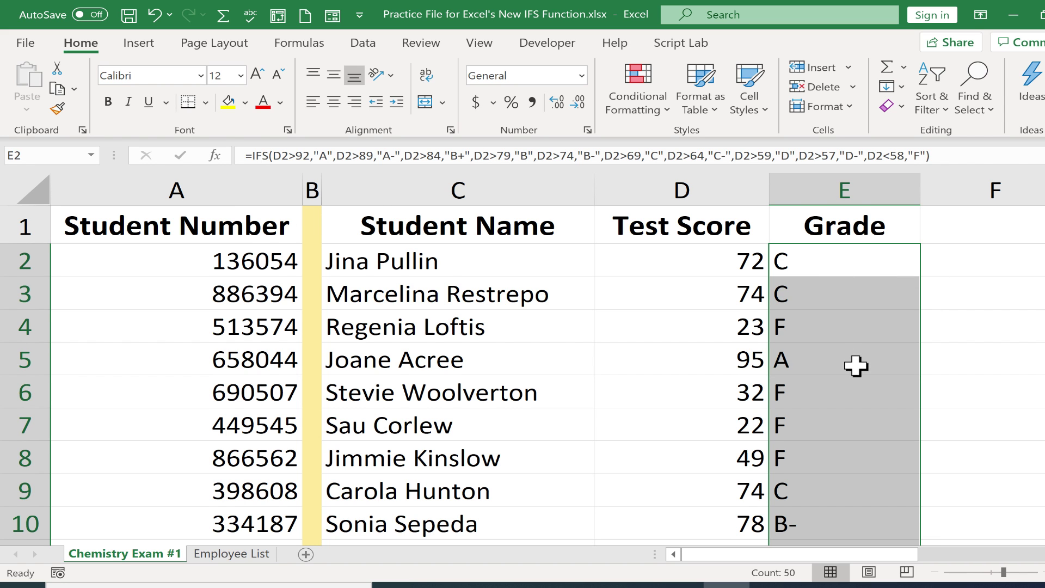
scroll(857, 369, "down", 3)
scroll(857, 369, "down", 10)
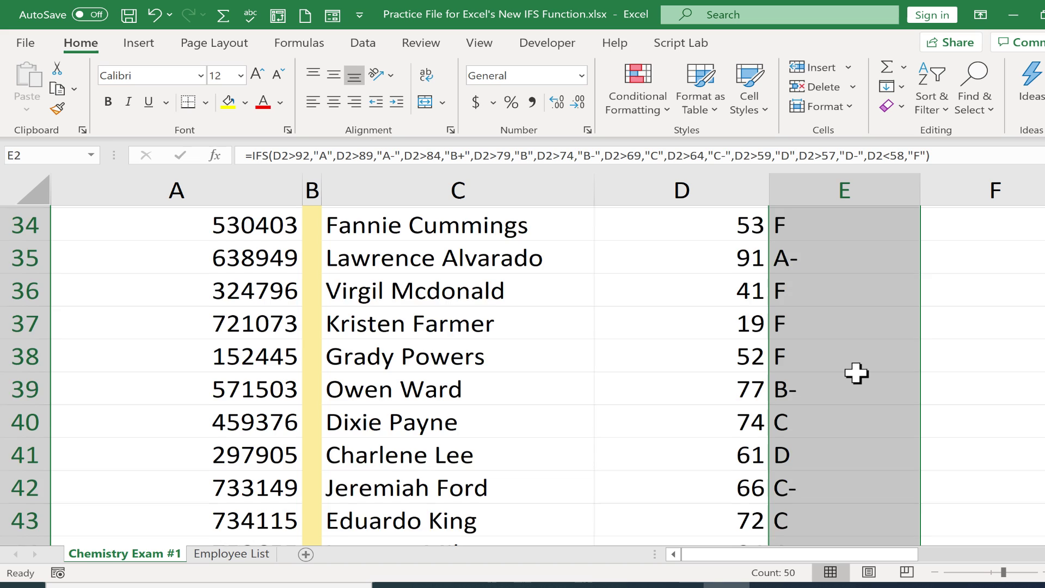
scroll(856, 374, "down", 2)
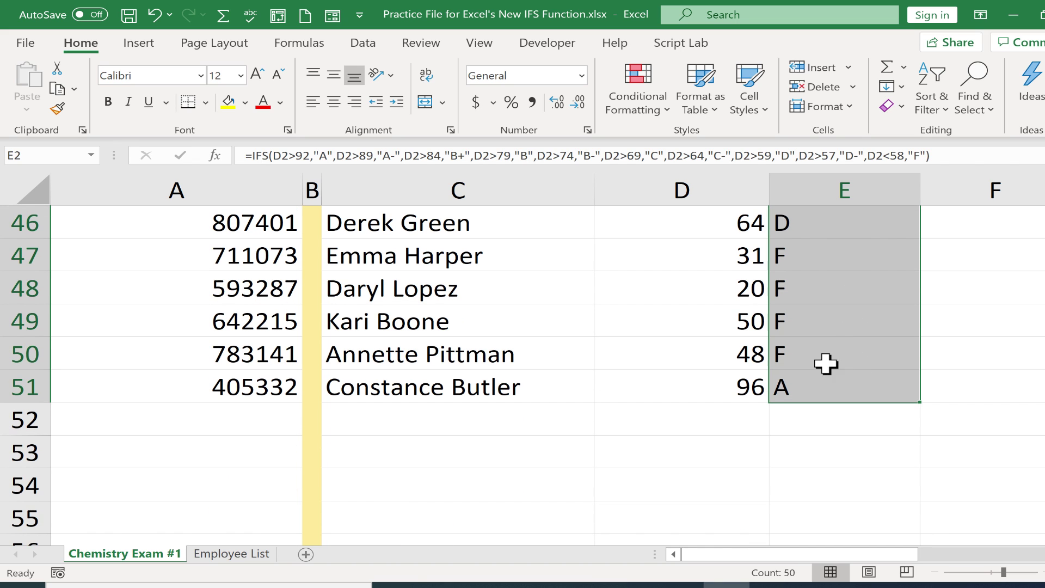
left_click(789, 419)
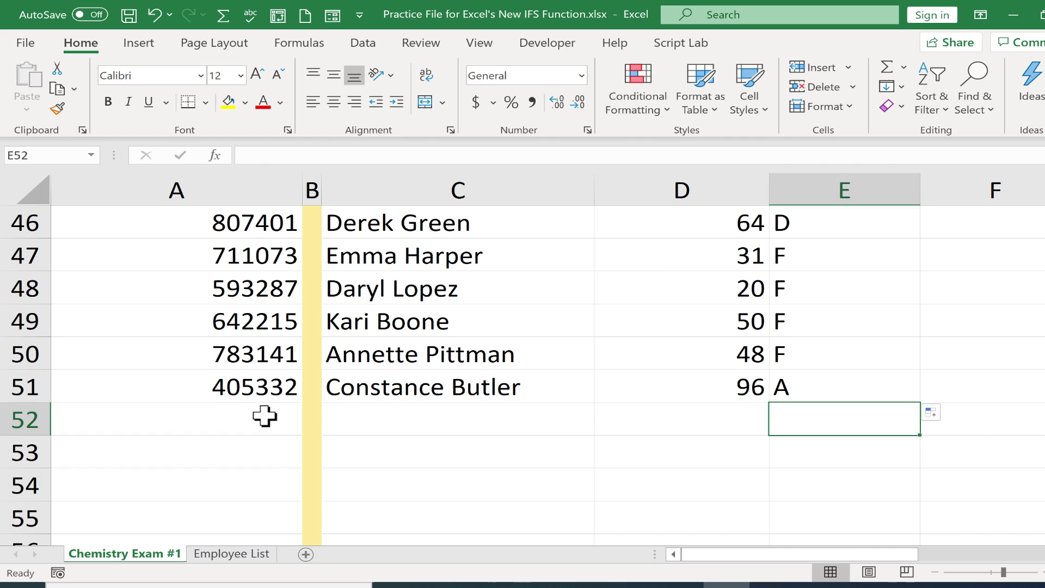
Step: Enter a new student's number and name in row 52 and extend the grade formula to E52
left_click(265, 417)
type("7564")
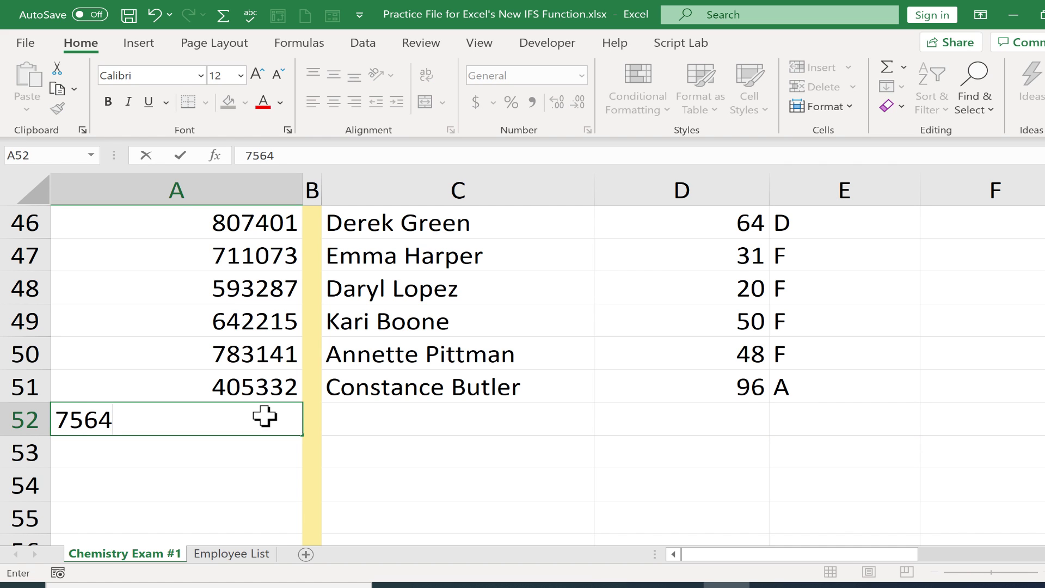
type("73")
key("Tab")
key("Tab")
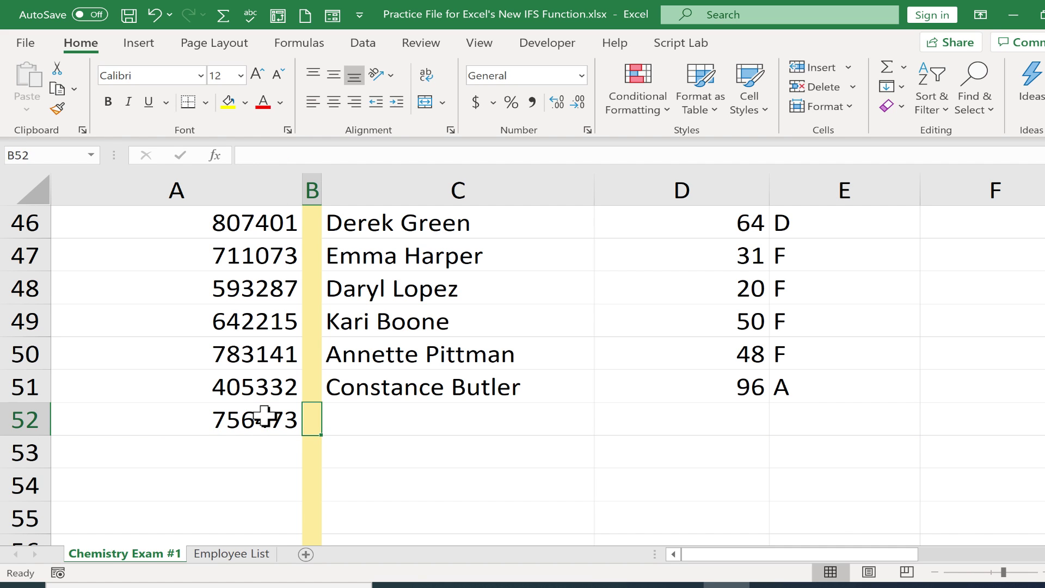
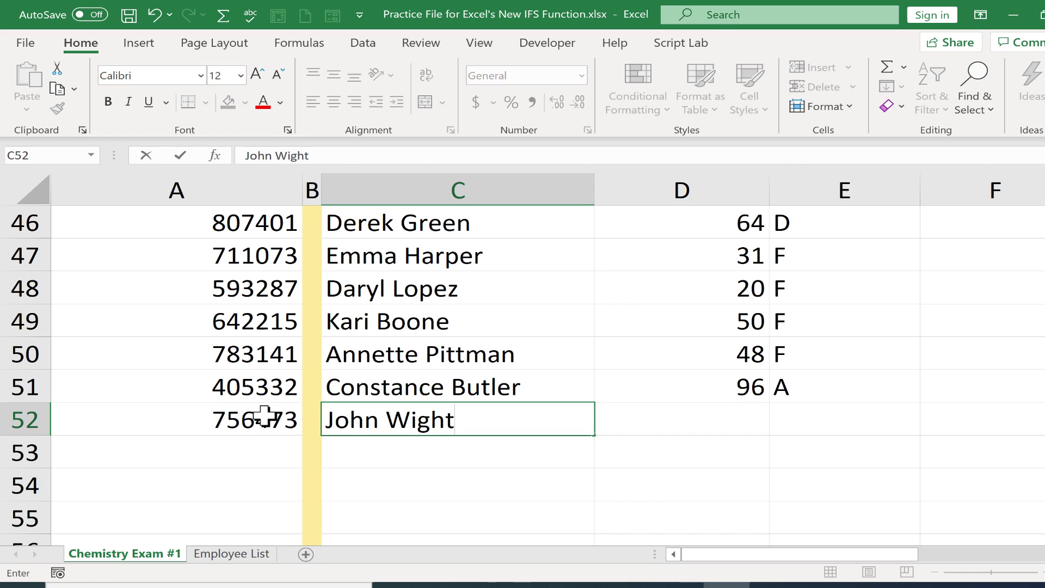
left_click(893, 388)
double_click(921, 403)
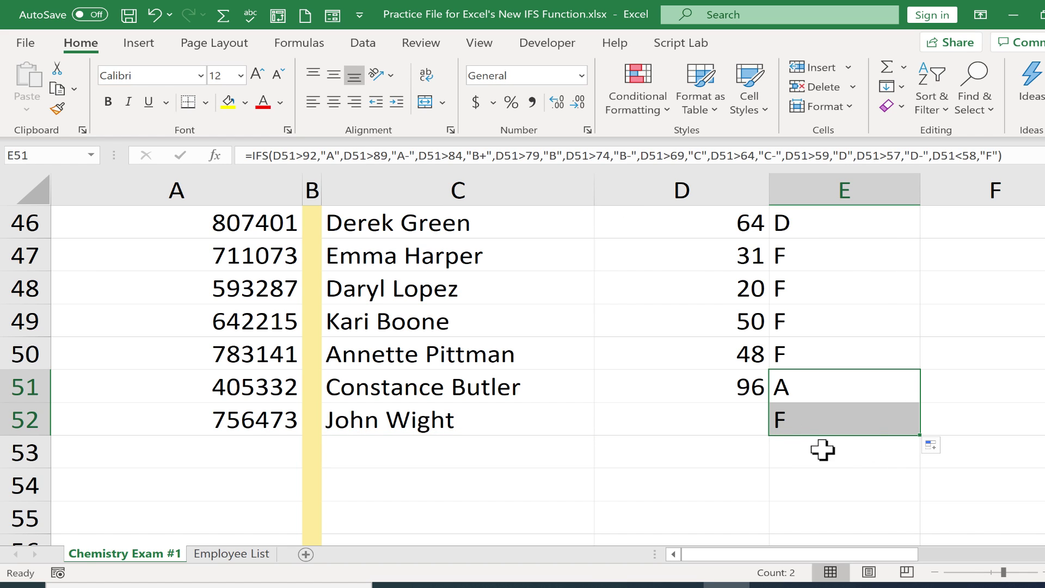
Step: Enter N/A as the new student's score in D52 and inspect E52's A result
left_click(728, 420)
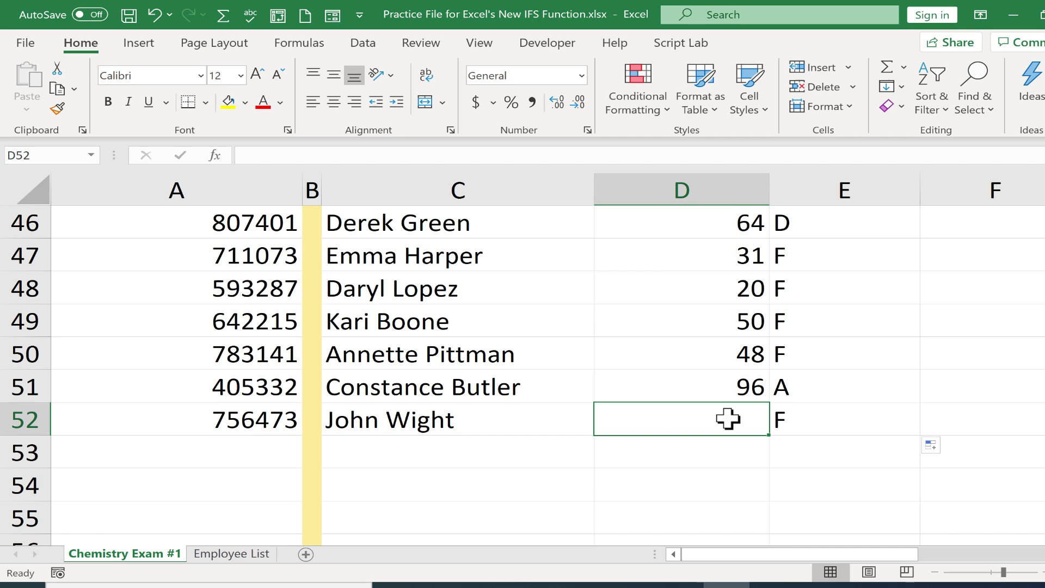
type("N")
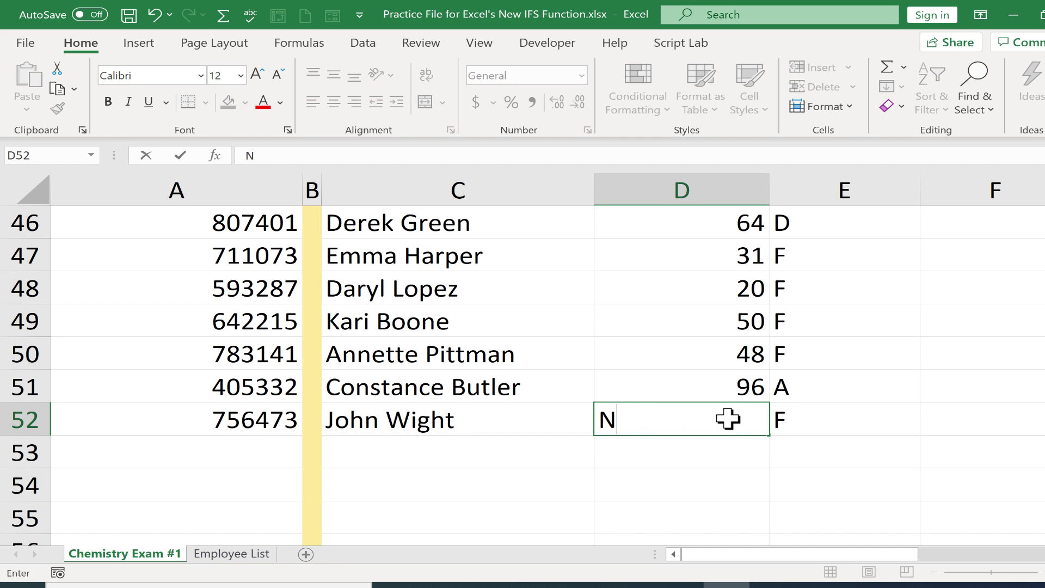
type("/A")
key("Return")
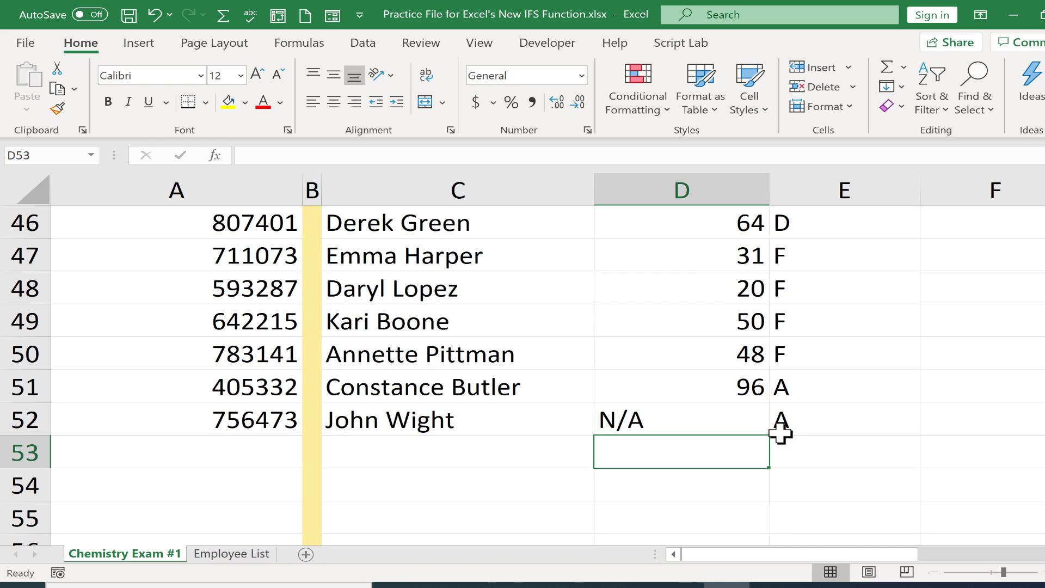
left_click(855, 422)
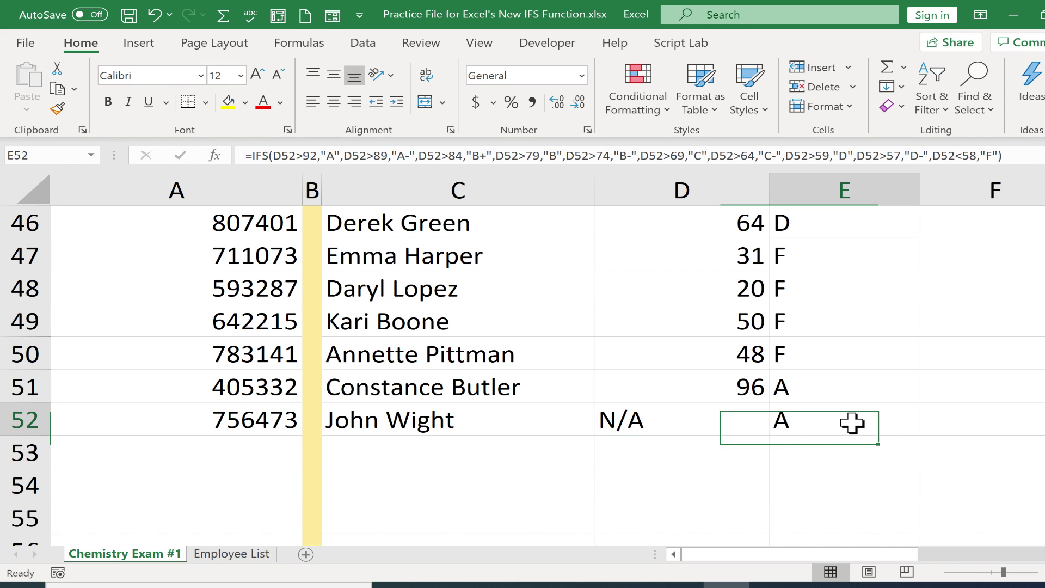
double_click(855, 423)
left_click(648, 487)
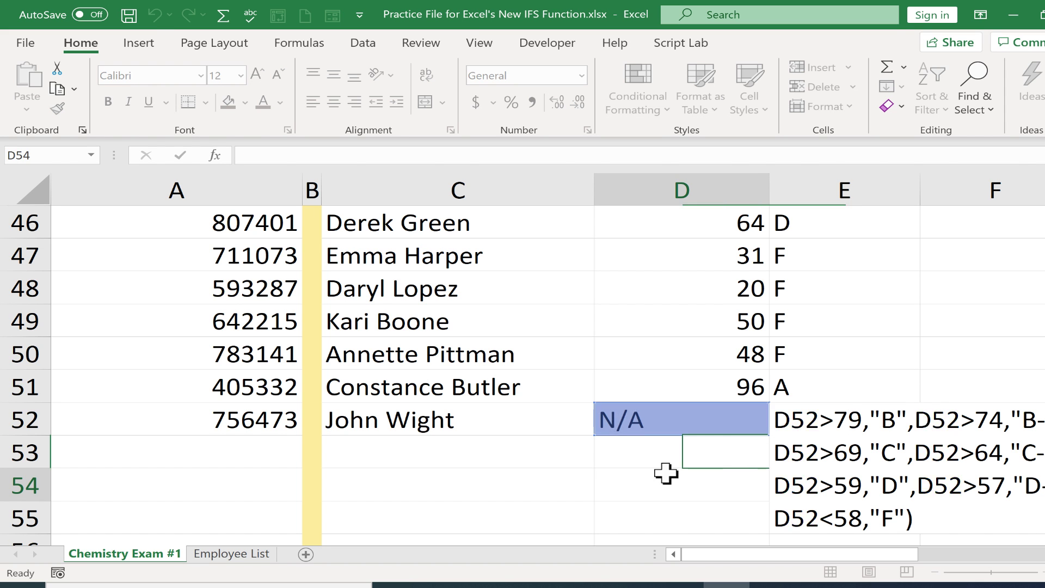
scroll(816, 440, "up", 15)
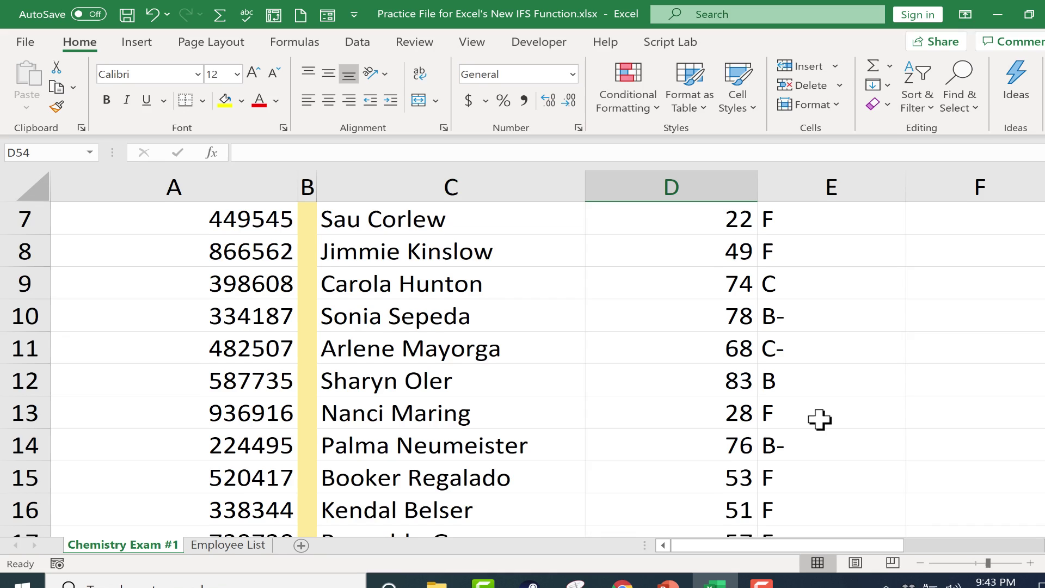
Step: Append a TRUE,"Test not taken" fallback before the closing parenthesis of E2's IFS formula
double_click(782, 260)
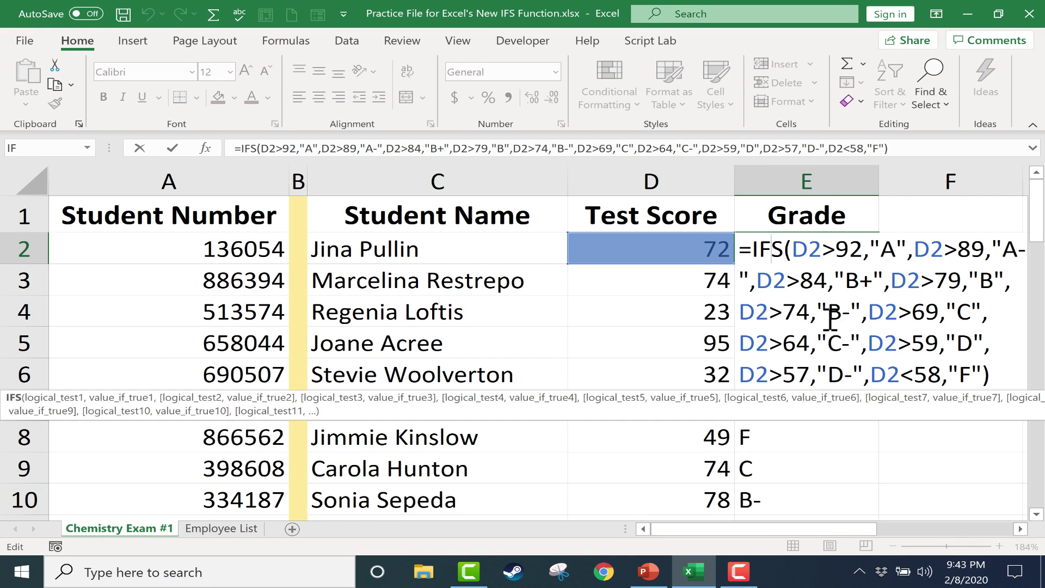
left_click(985, 373)
left_click_drag(816, 530, 873, 513)
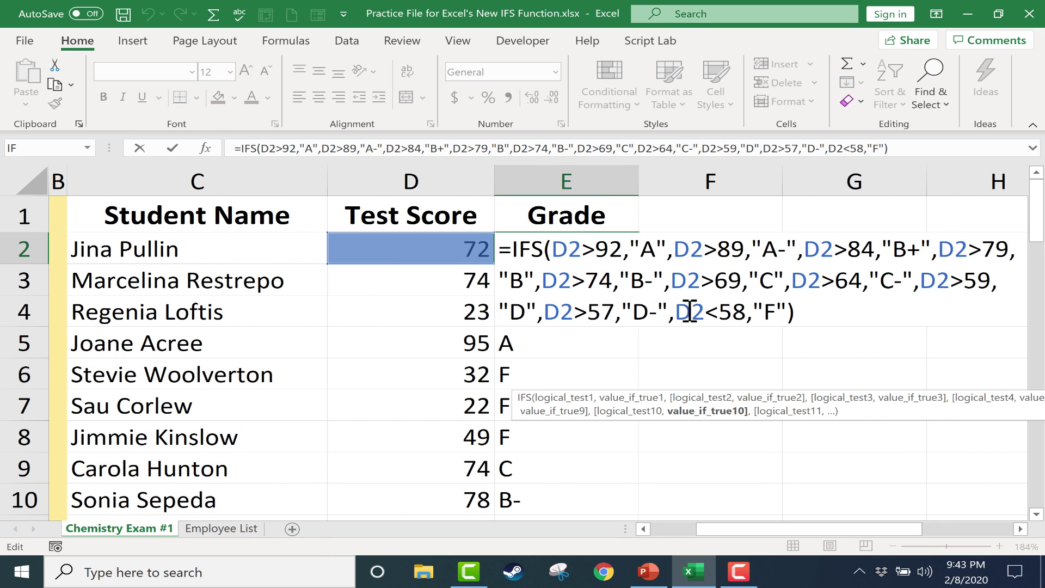
left_click(795, 314)
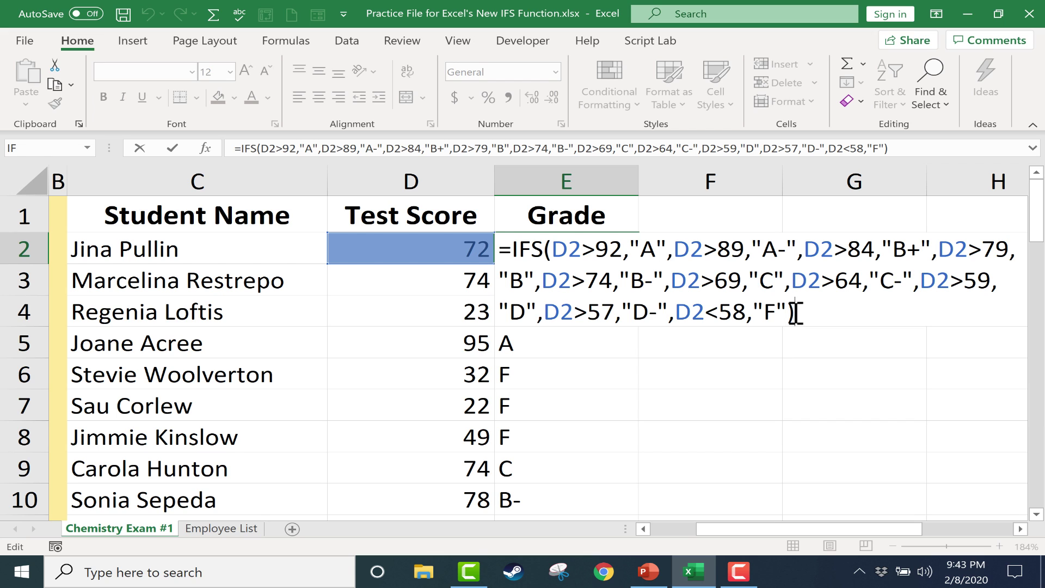
key("Left")
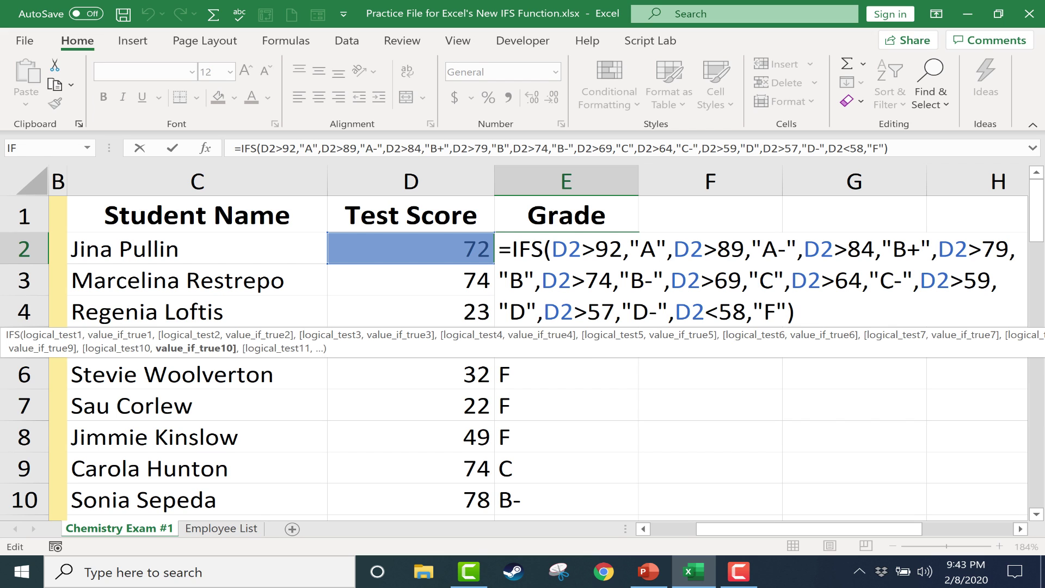
type(",TR")
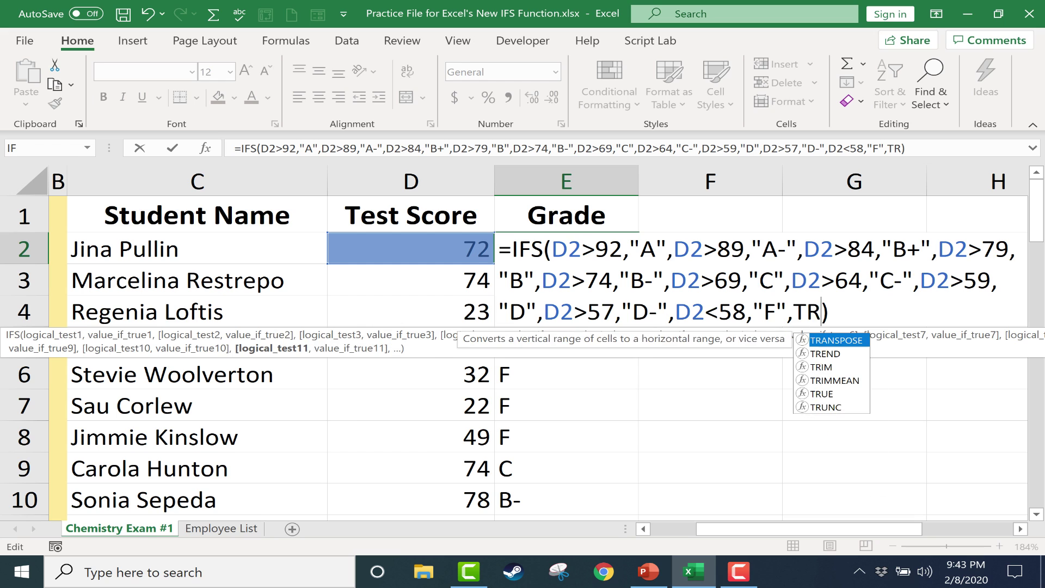
type("UE,")
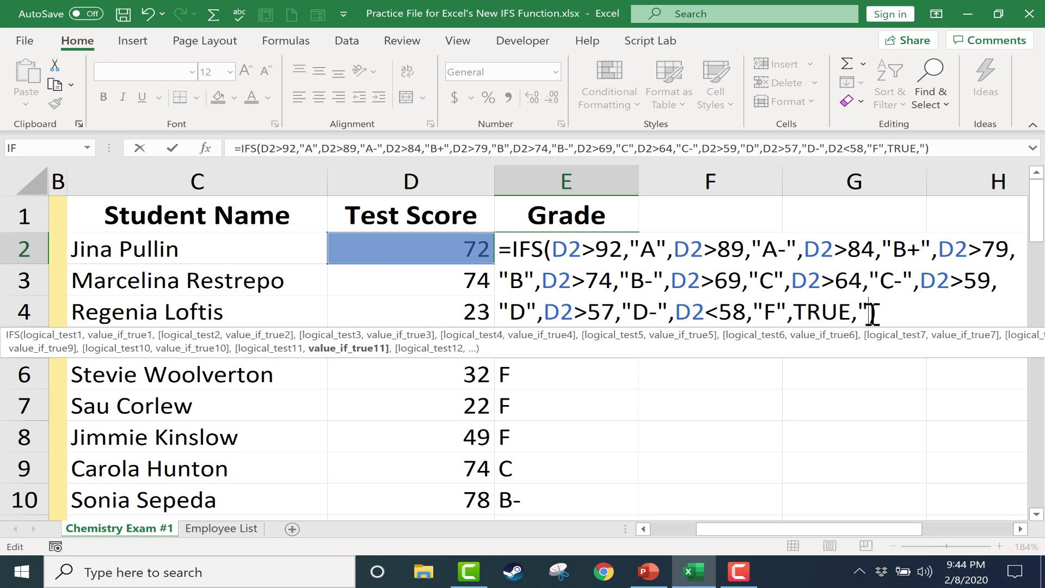
type("TES")
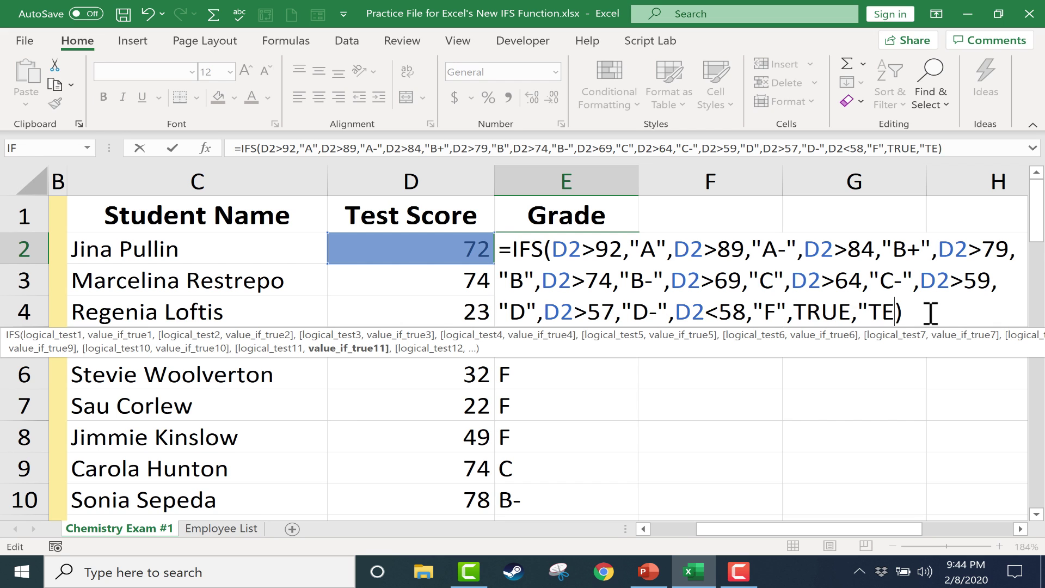
key("BackSpace")
key("BackSpace")
type("est not taken\"")
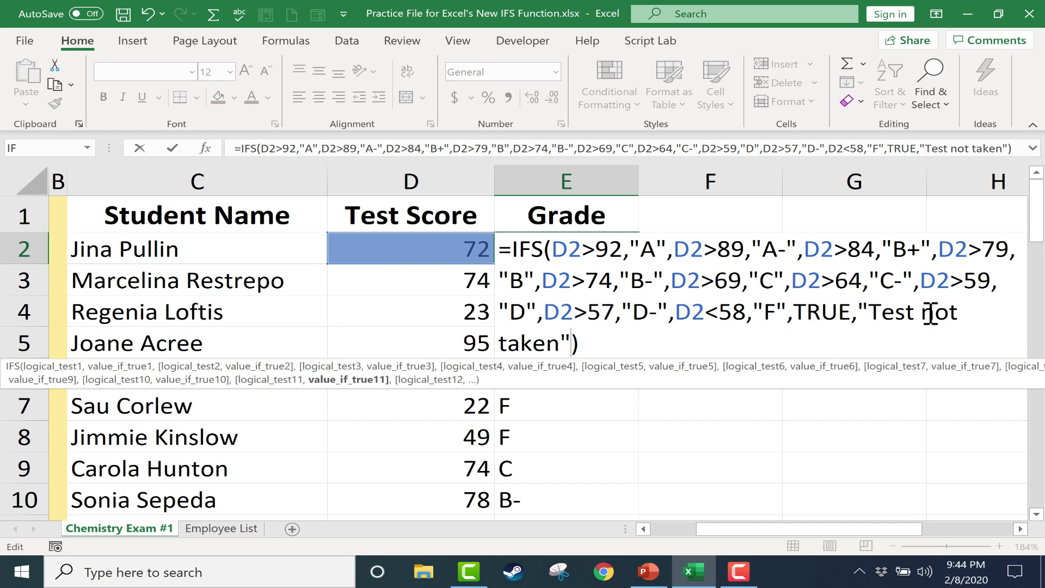
key("Return")
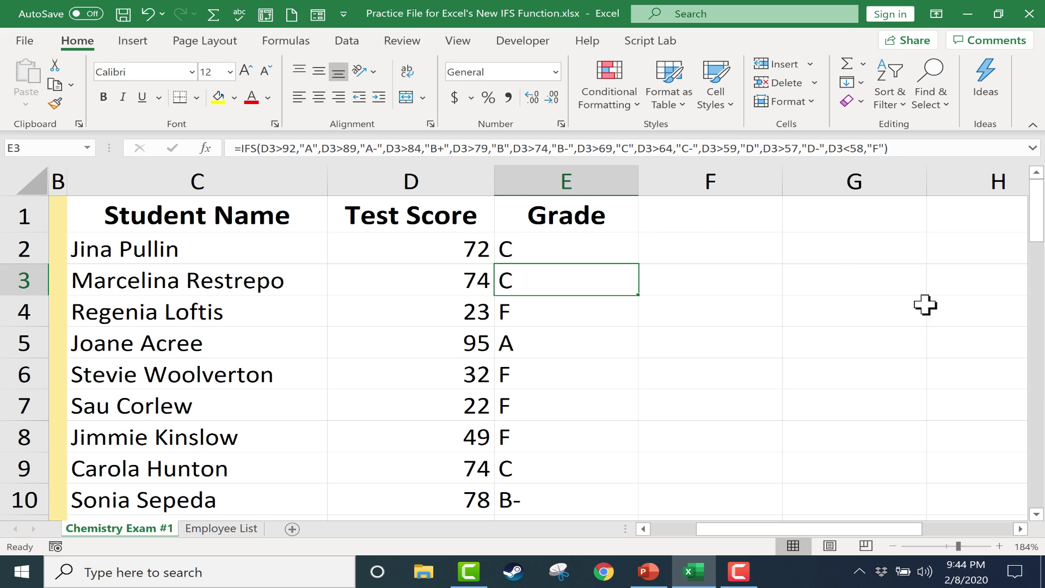
Step: Fill the updated E2 grade formula down column E and review E52's TRUE,"Test not taken" fallback
left_click(610, 258)
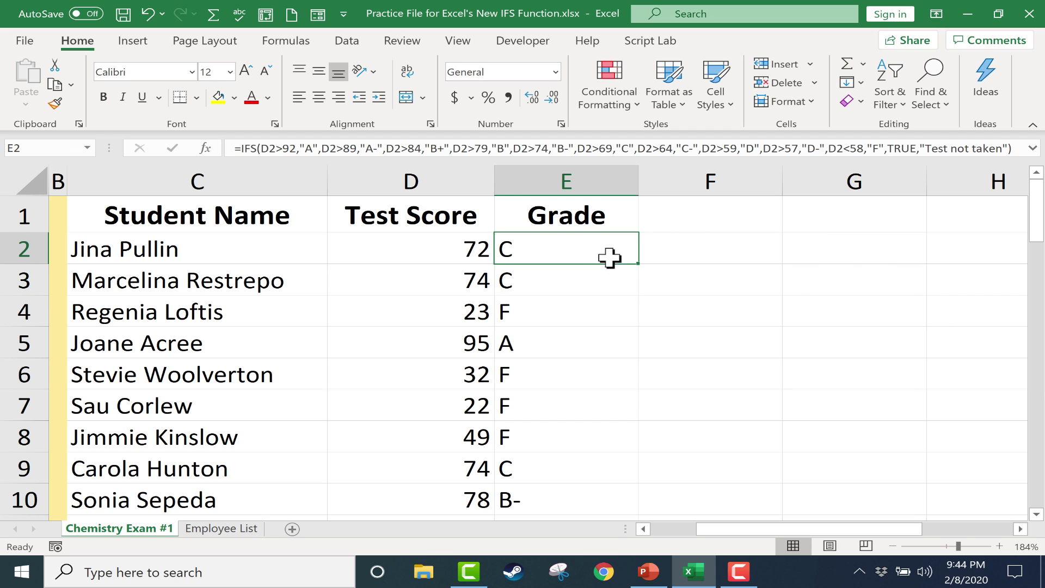
double_click(640, 263)
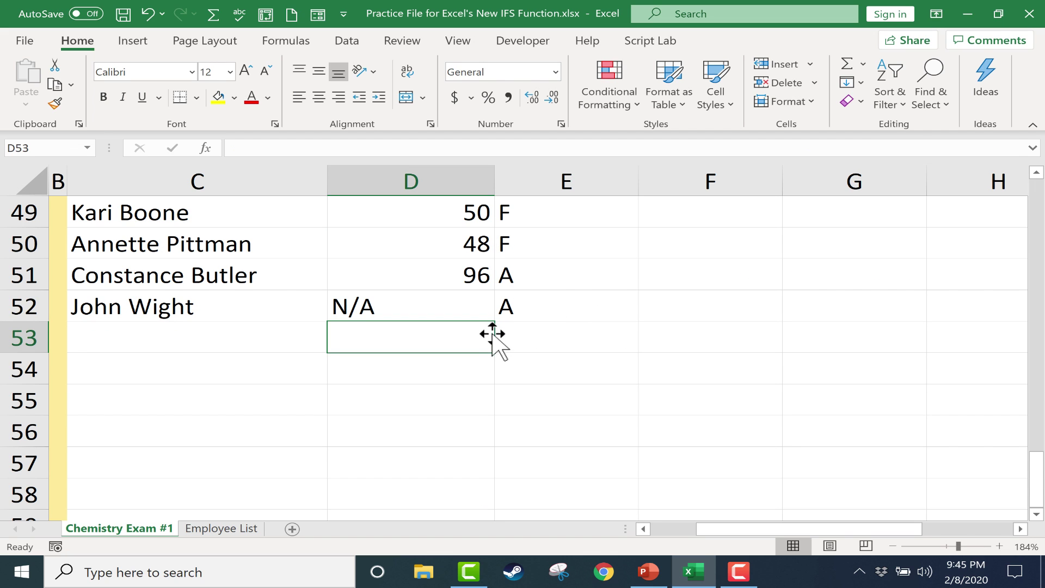
double_click(545, 307)
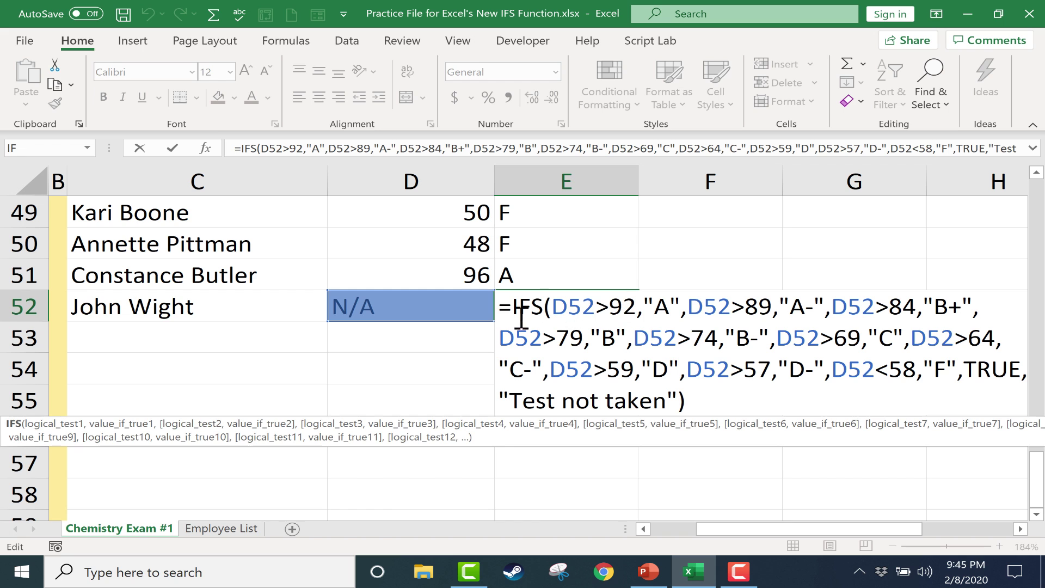
left_click(444, 373)
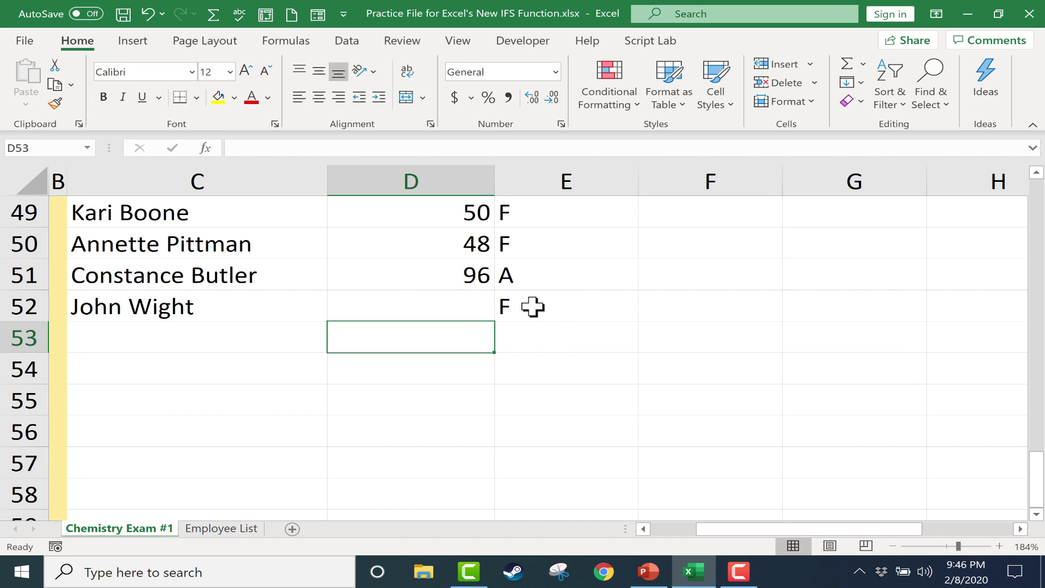
double_click(537, 306)
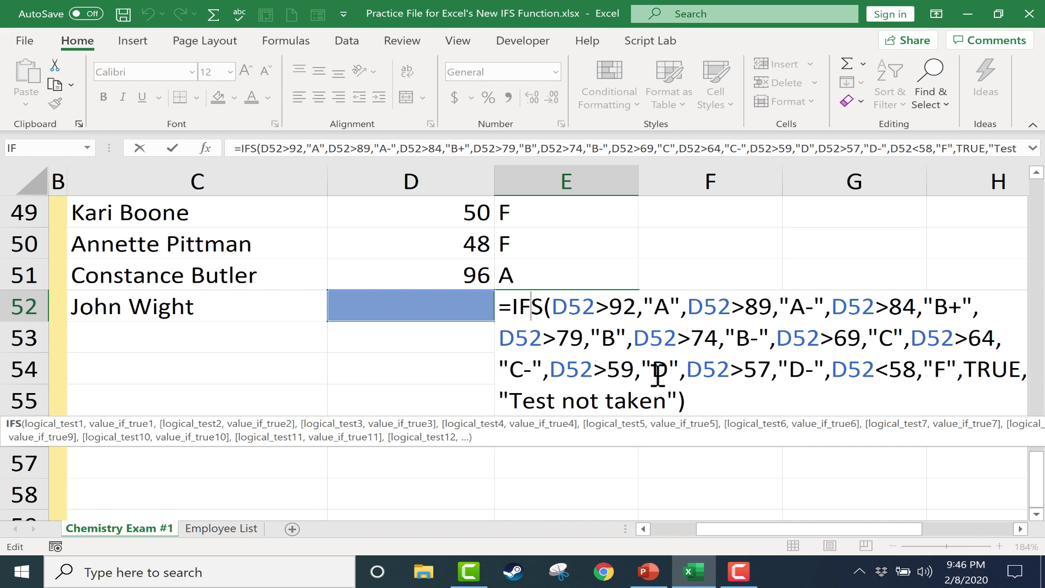
left_click(671, 400)
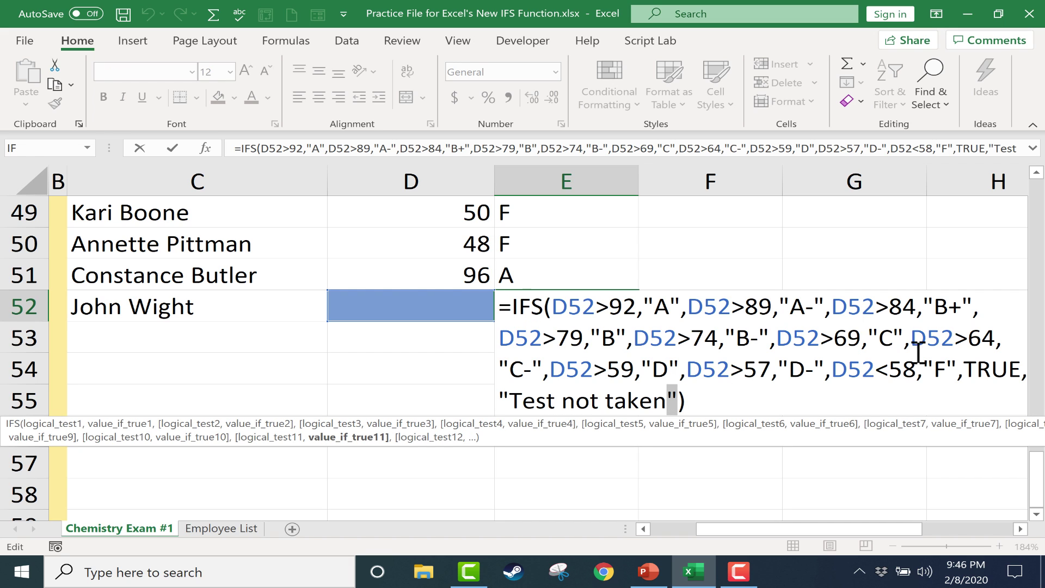
left_click_drag(982, 370, 991, 397)
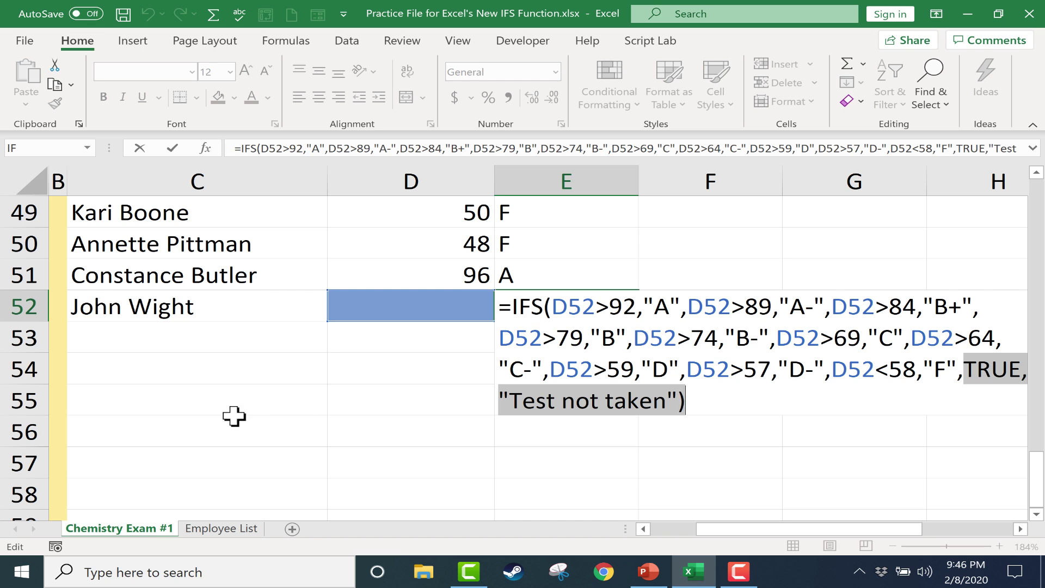
left_click(254, 412)
Step: Leave E52's formula unchanged and switch to the Employee List sheet, scrolling its rows
key("Escape")
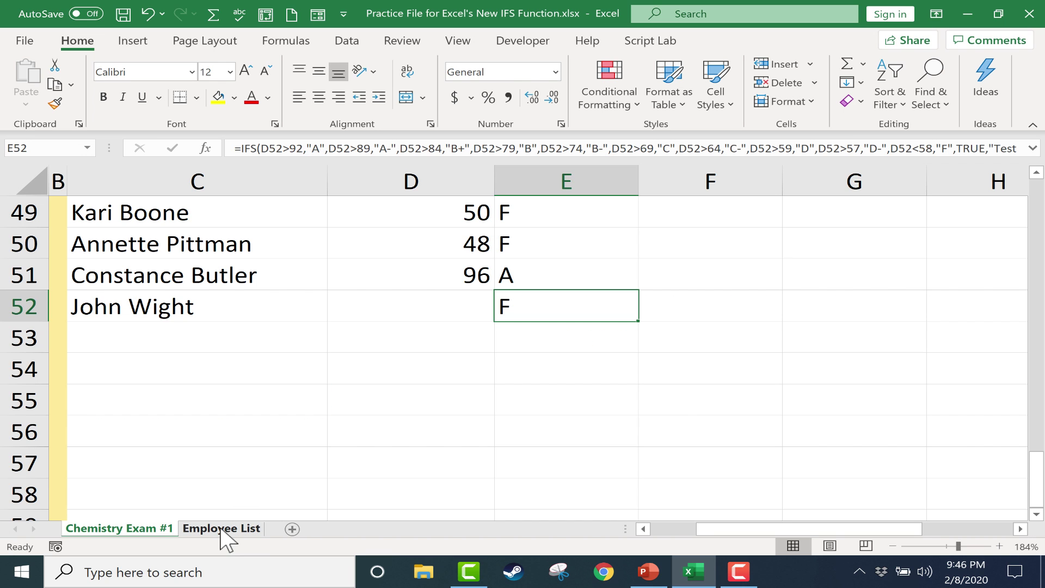
left_click(223, 529)
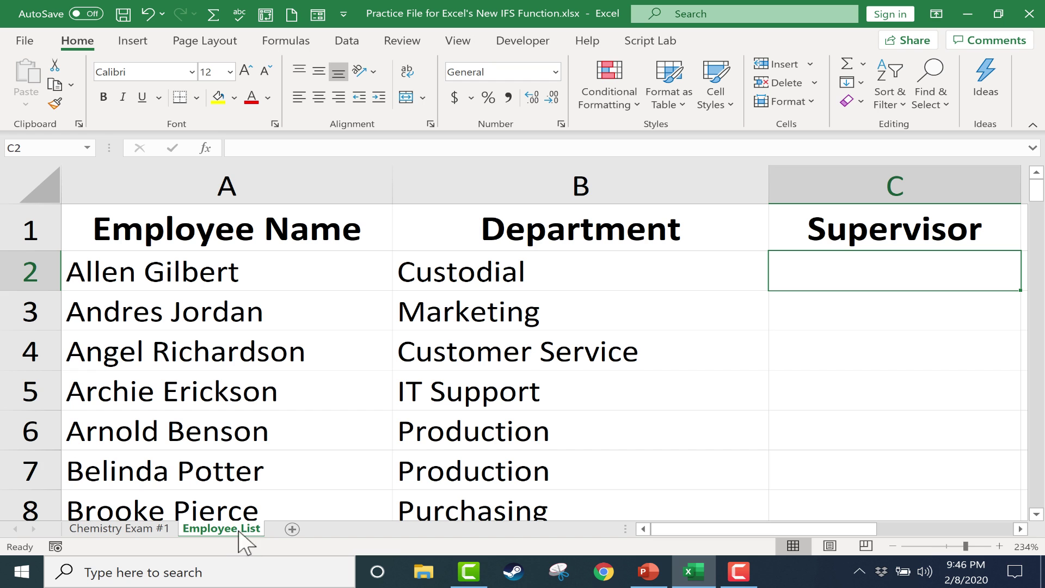
scroll(204, 294, "down", 5)
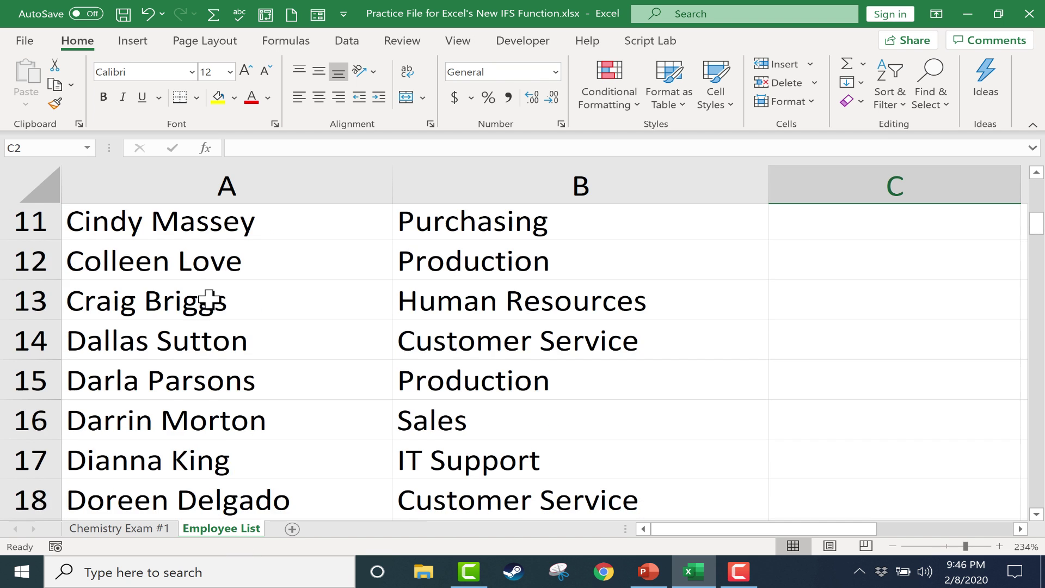
scroll(205, 297, "up", 5)
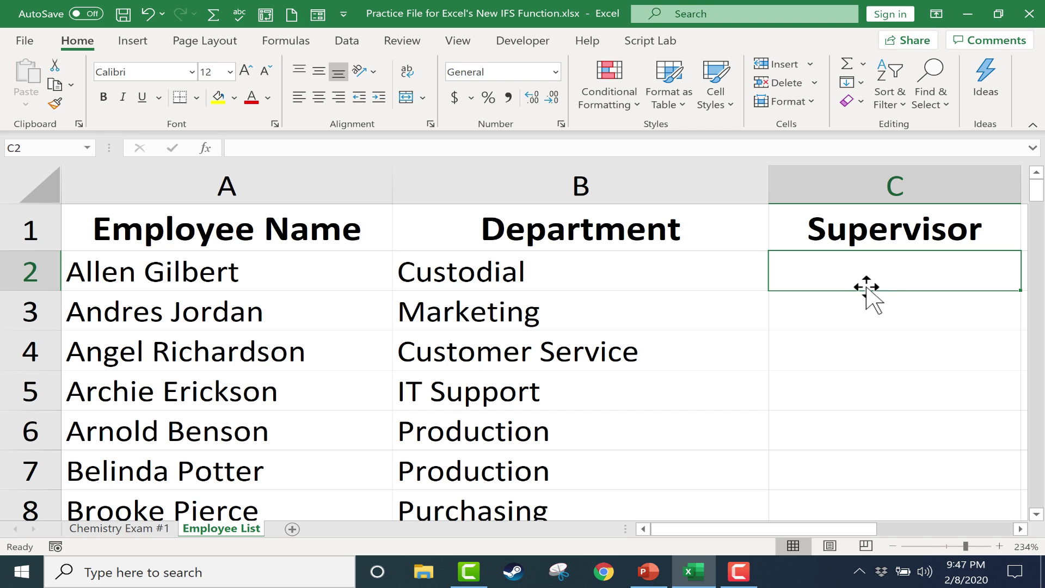
Step: In C2, type =IFS(B2="Custodial","Tiffany",B2="Marketing","Adam",B2="Customer Service", ...)
left_click_drag(822, 529, 860, 531)
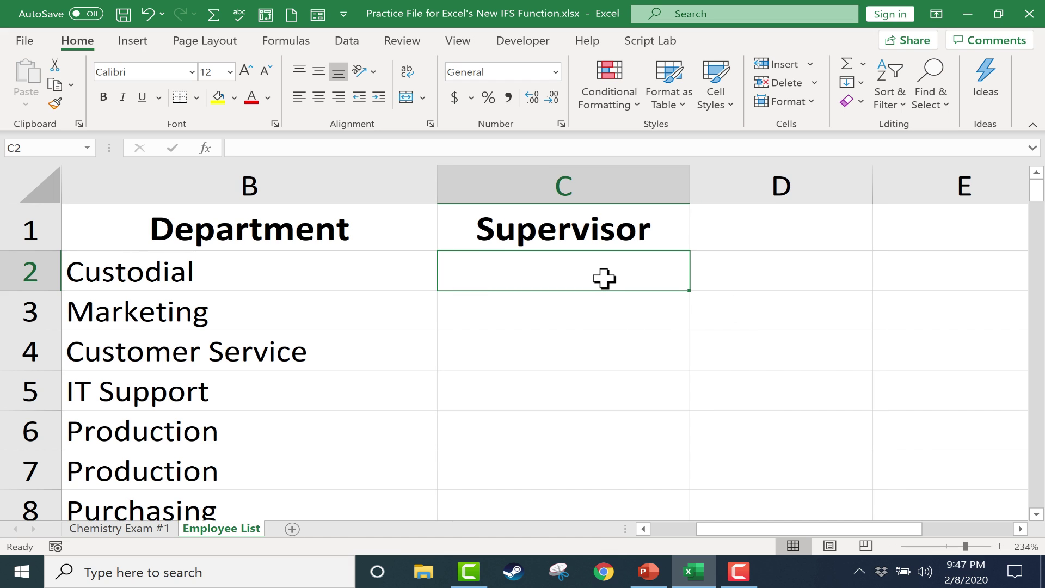
type("=ifs(")
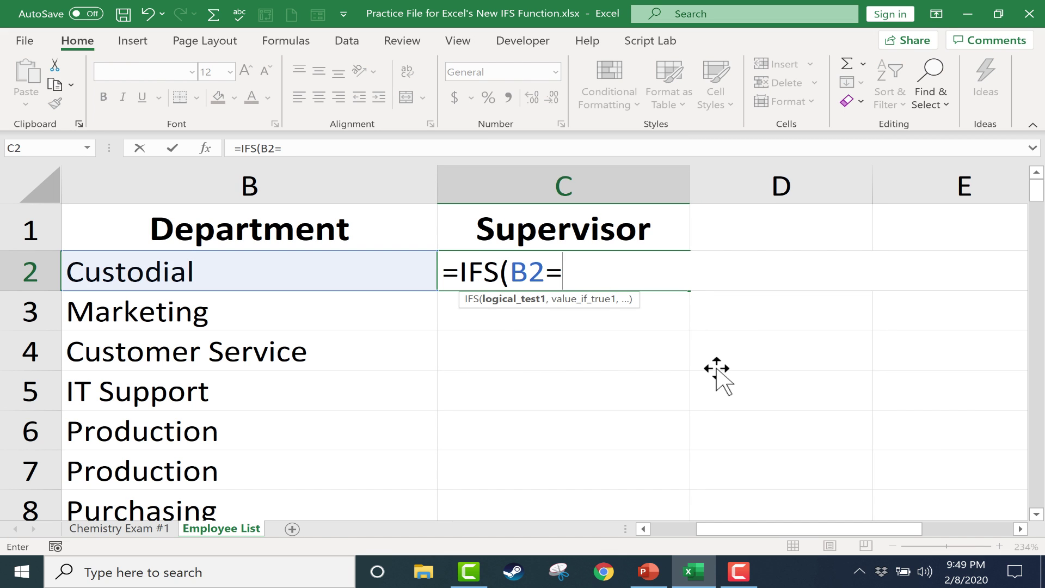
type("Cu")
key("BackSpace")
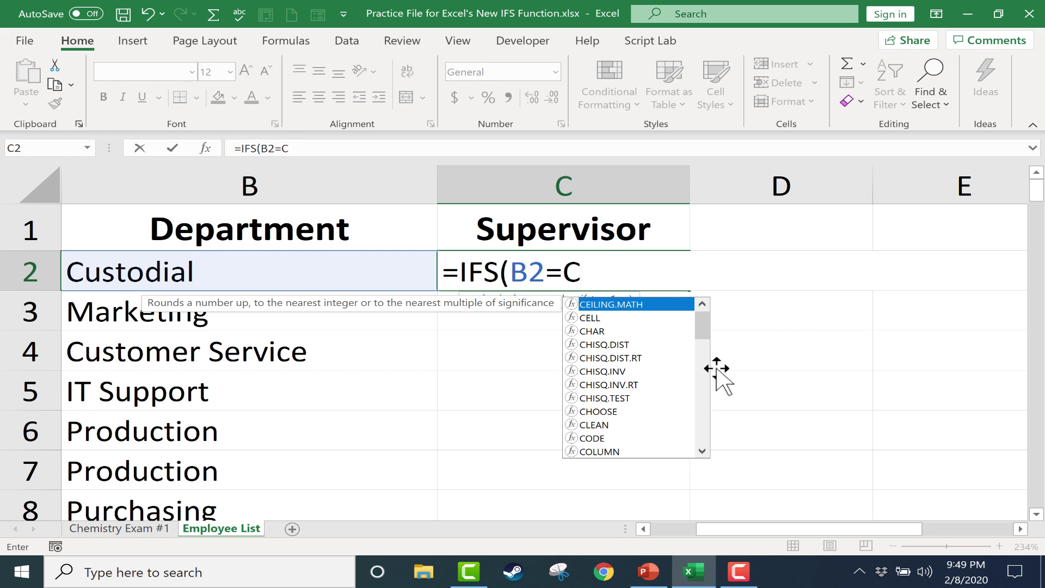
key("Escape")
key("BackSpace")
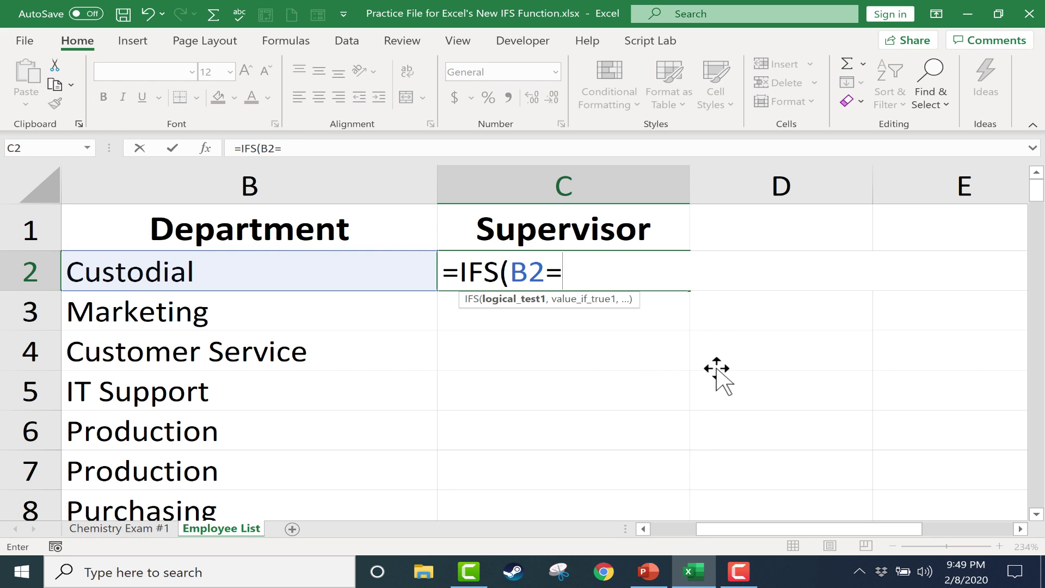
type("\"Cus")
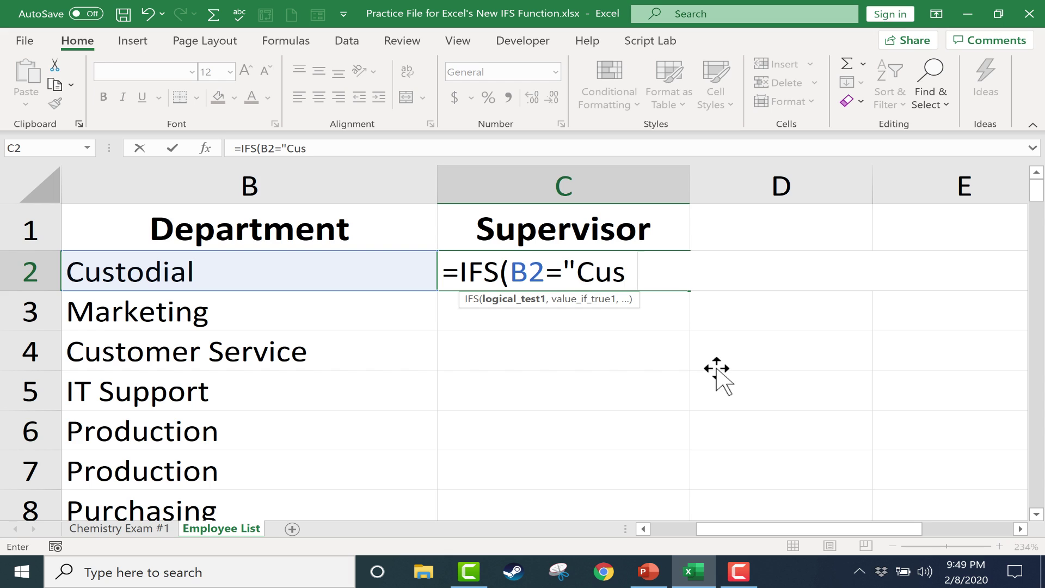
type("todial")
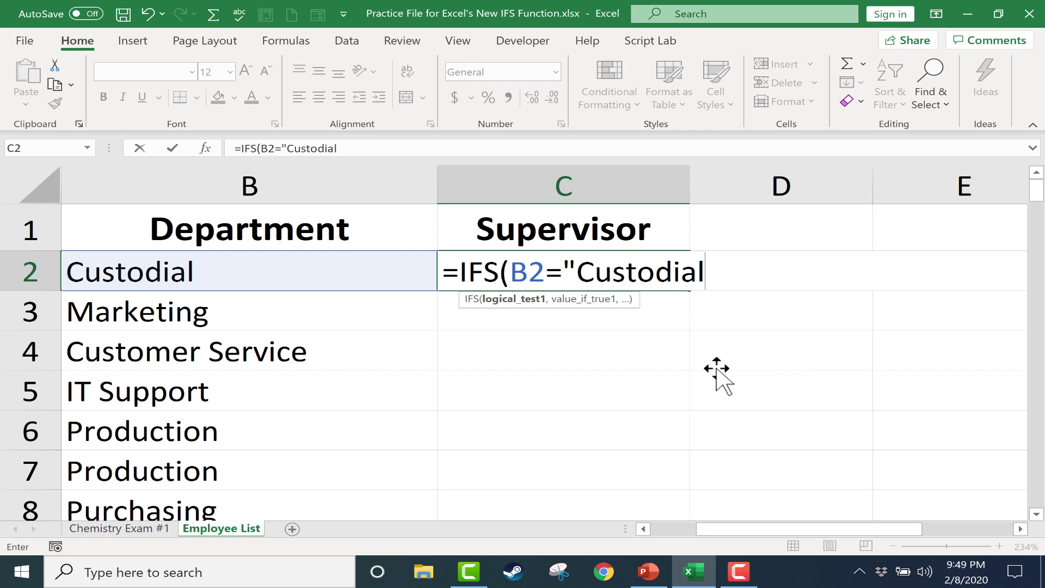
type("\",\"Tiffany\"")
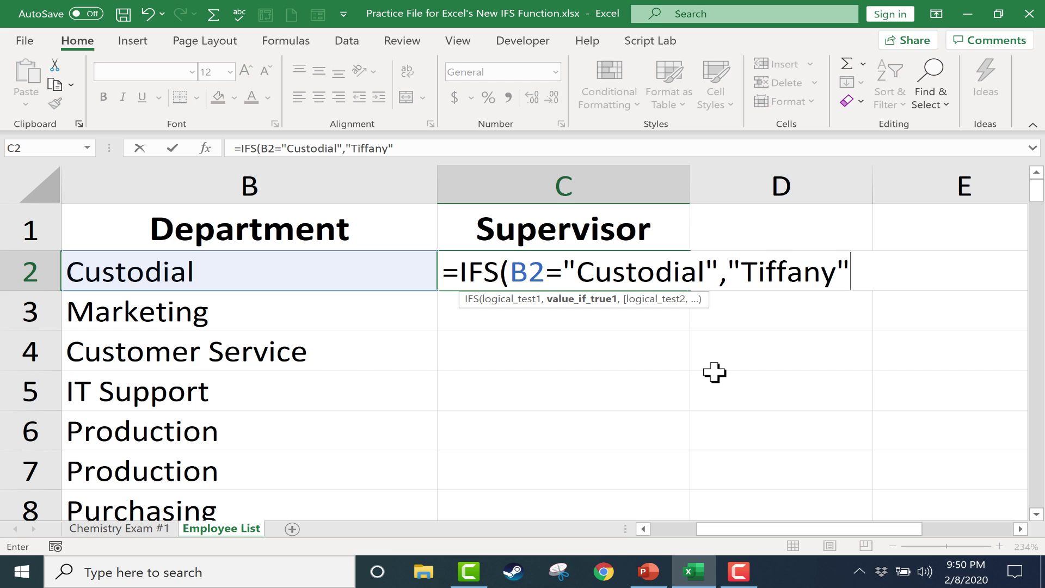
type(",B2")
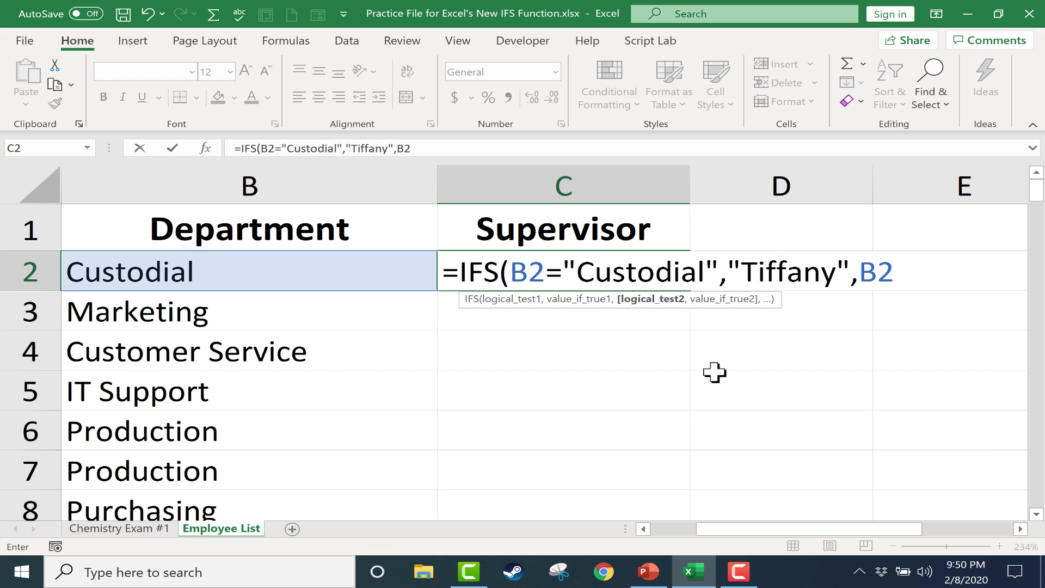
type("=\"Marketing\",\"")
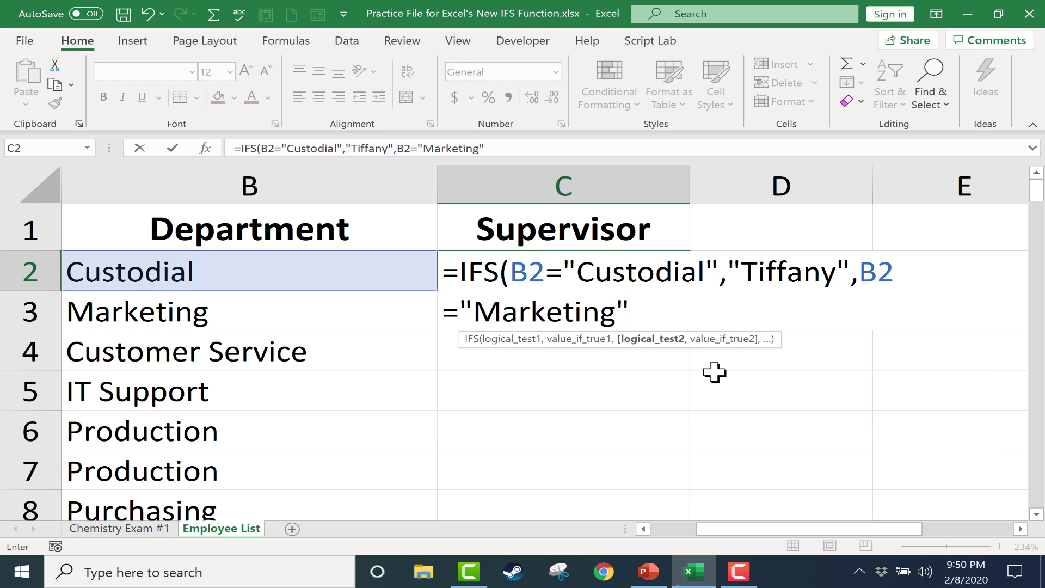
type("Adam\",")
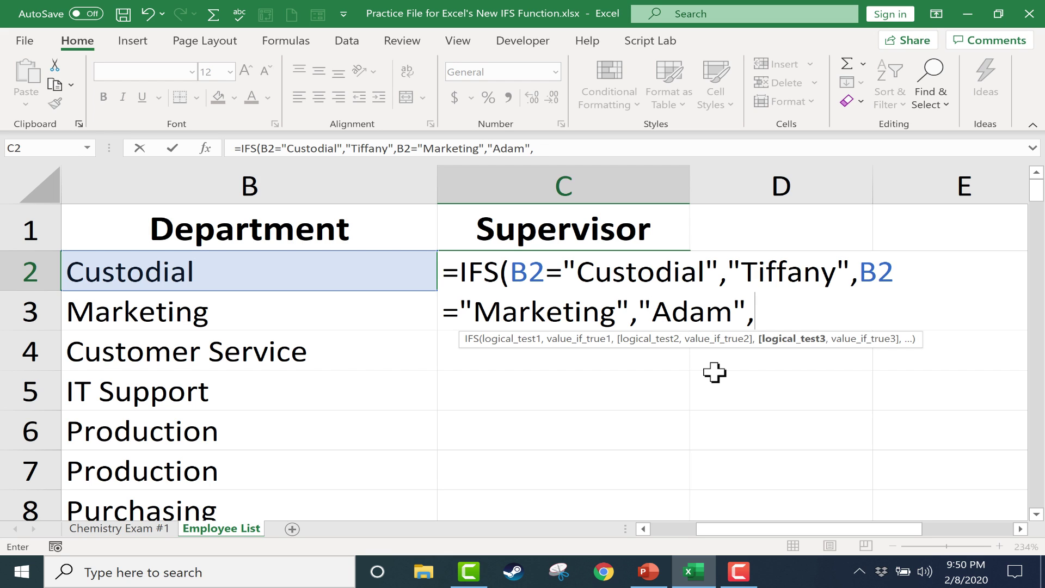
type("B2")
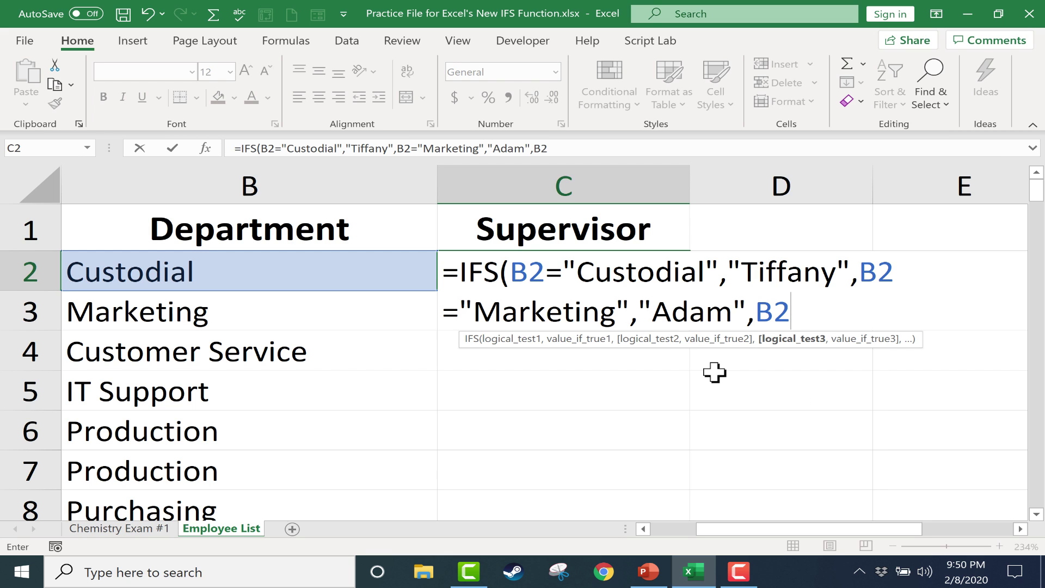
type("=\"Customer Service\",")
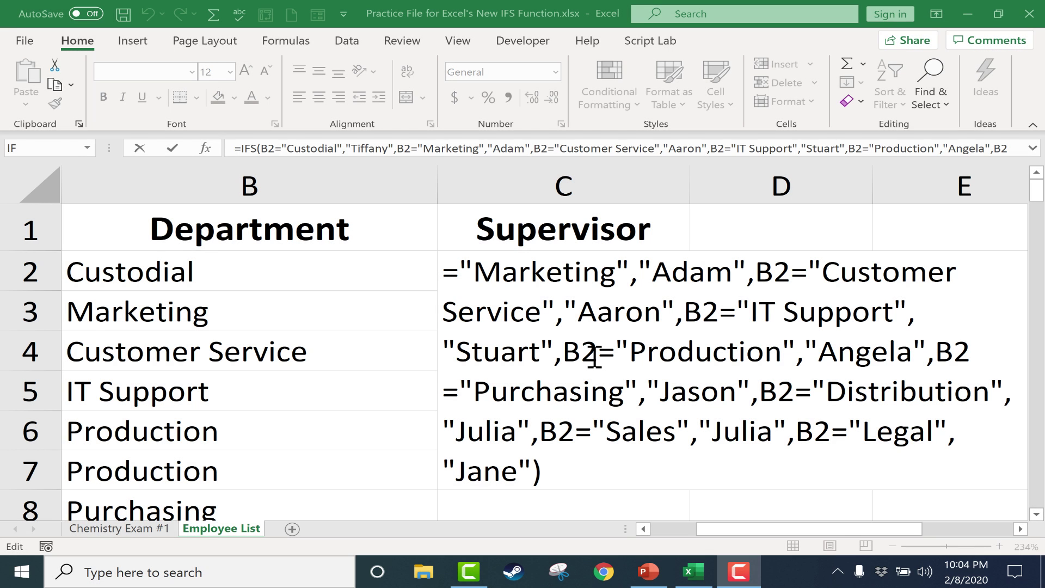
Step: Review the IFS arguments, highlighting the first Custodial condition in the formula
left_click_drag(710, 352, 444, 256)
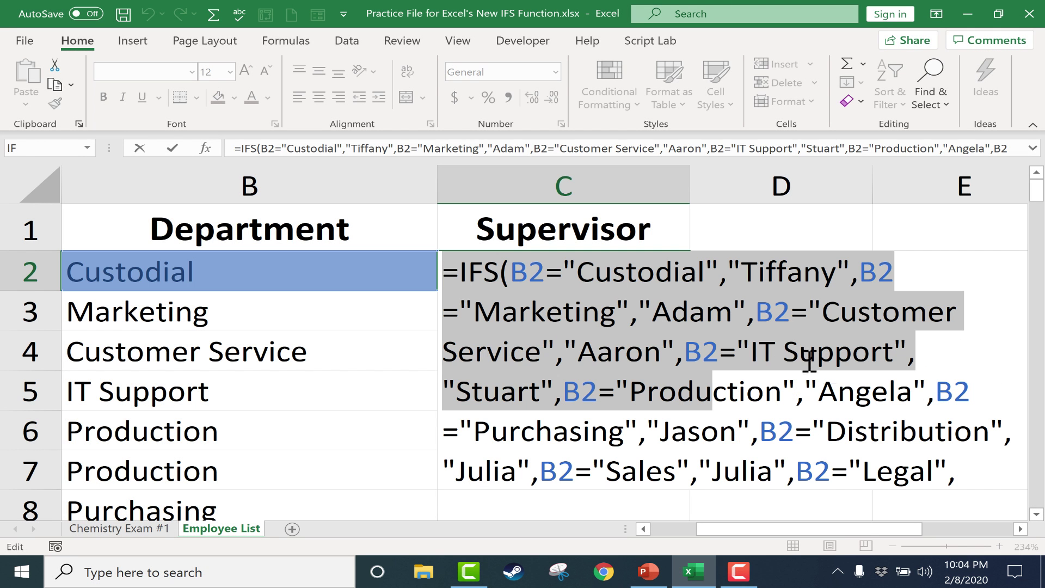
left_click(925, 266)
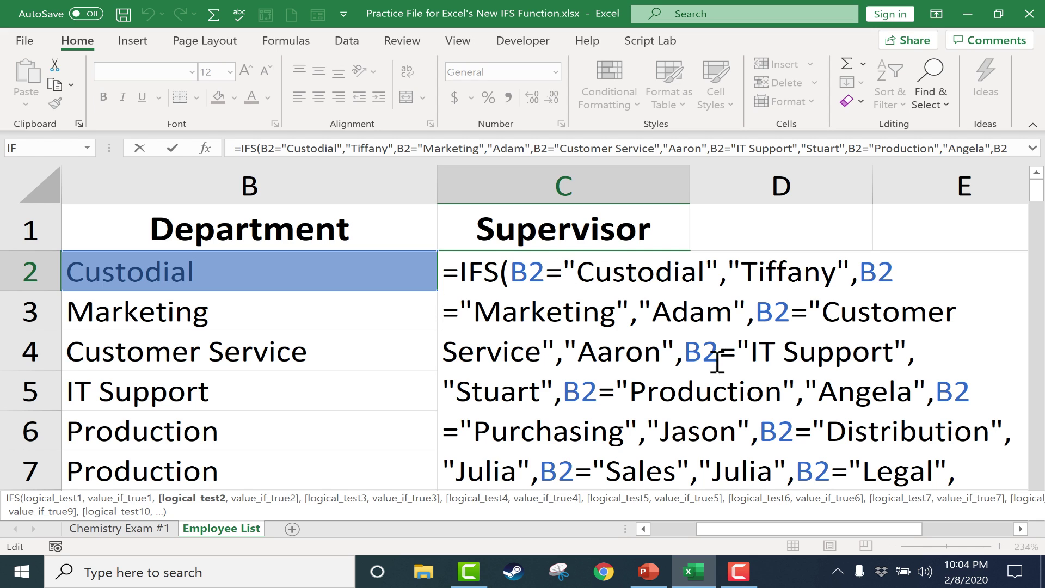
left_click_drag(509, 271, 735, 267)
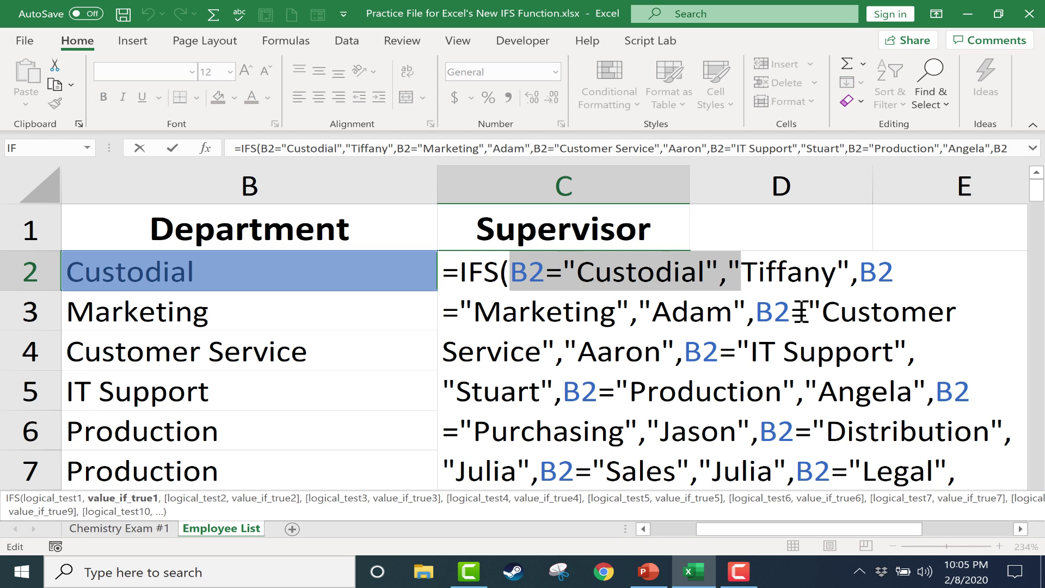
scroll(767, 320, "down", 4)
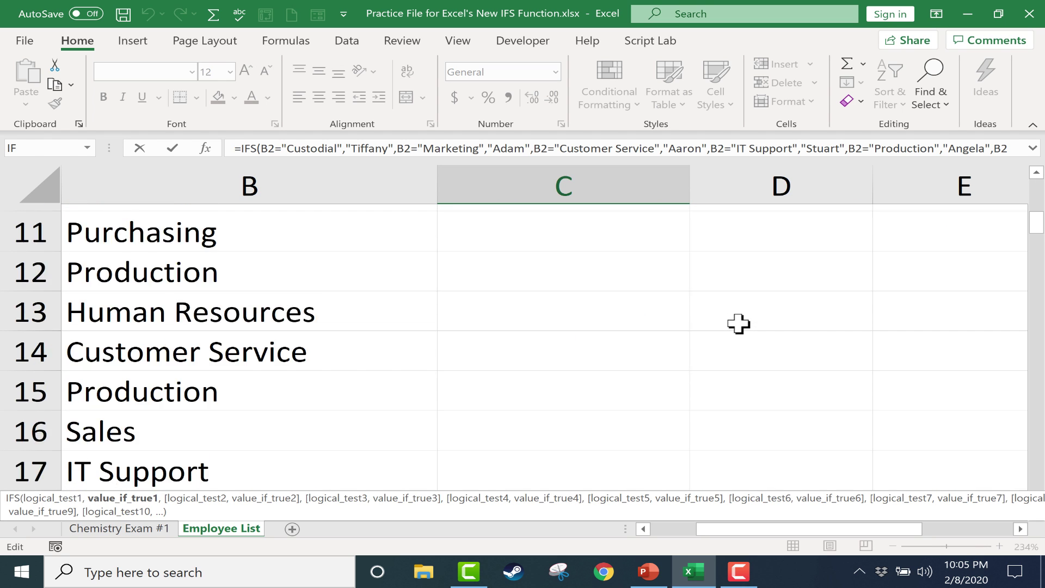
scroll(740, 323, "up", 4)
left_click(594, 270)
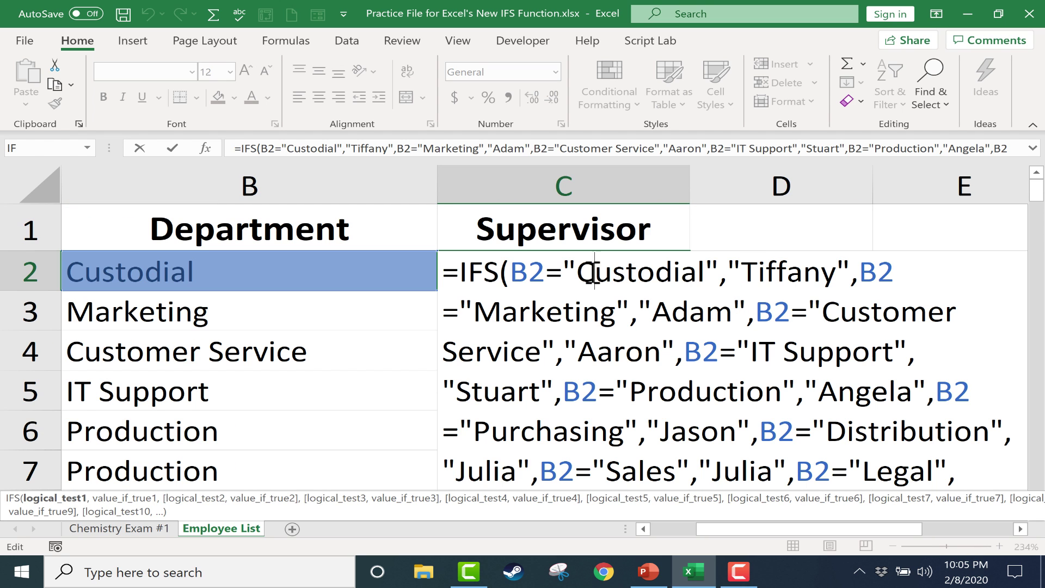
key("Return")
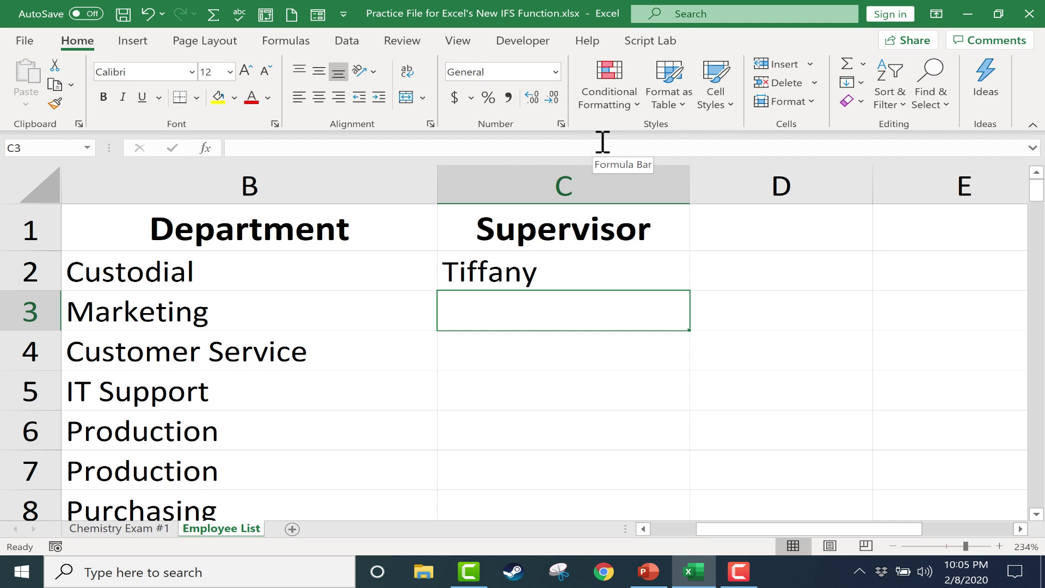
left_click_drag(725, 529, 679, 536)
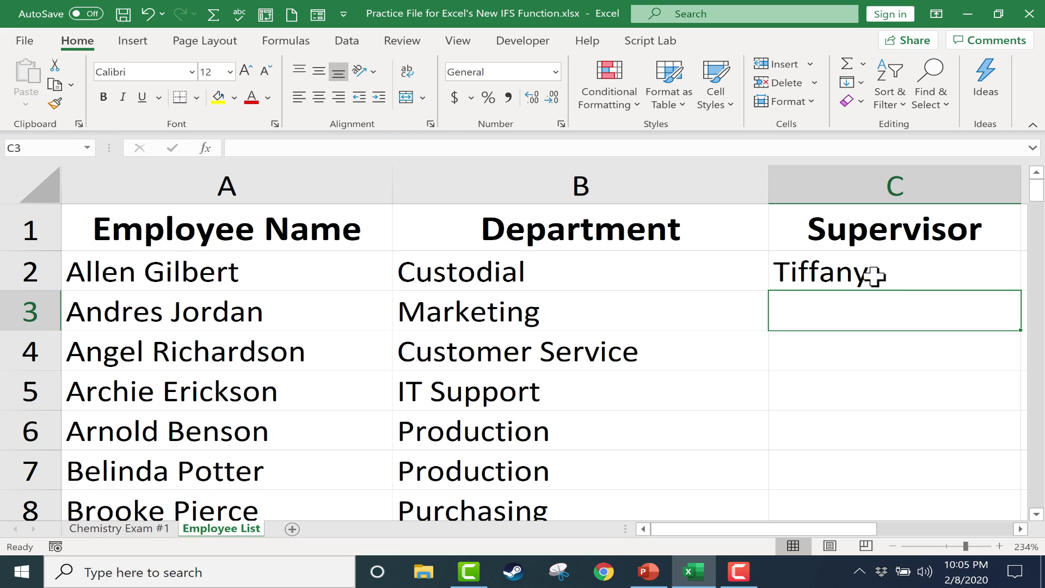
mouse_move(803, 529)
left_mouse_down()
mouse_move(814, 530)
mouse_move(803, 531)
left_mouse_up()
left_click(867, 267)
double_click(1022, 292)
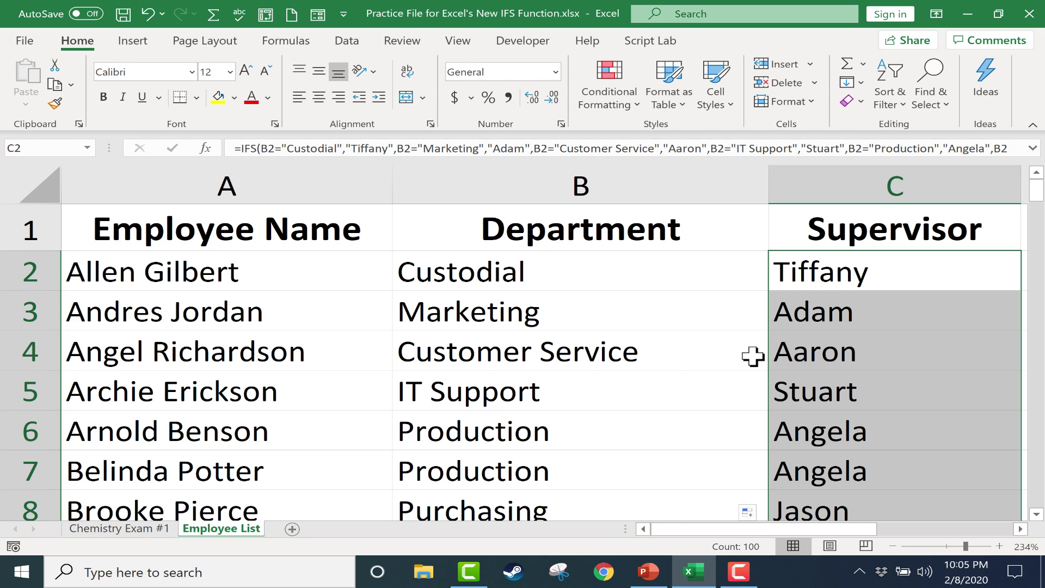
scroll(758, 355, "down", 3)
scroll(753, 356, "down", 1)
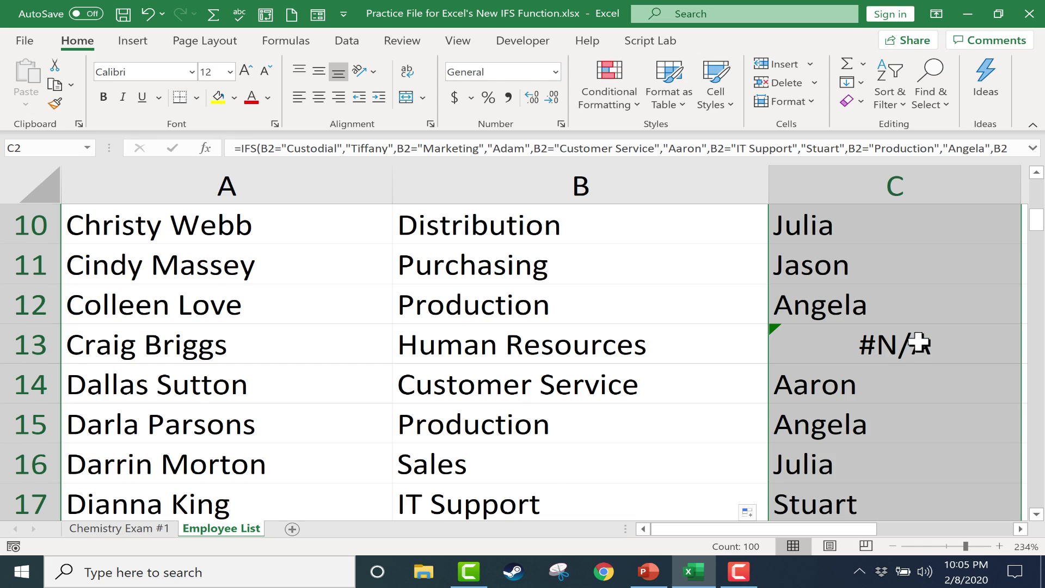
scroll(919, 343, "down", 9)
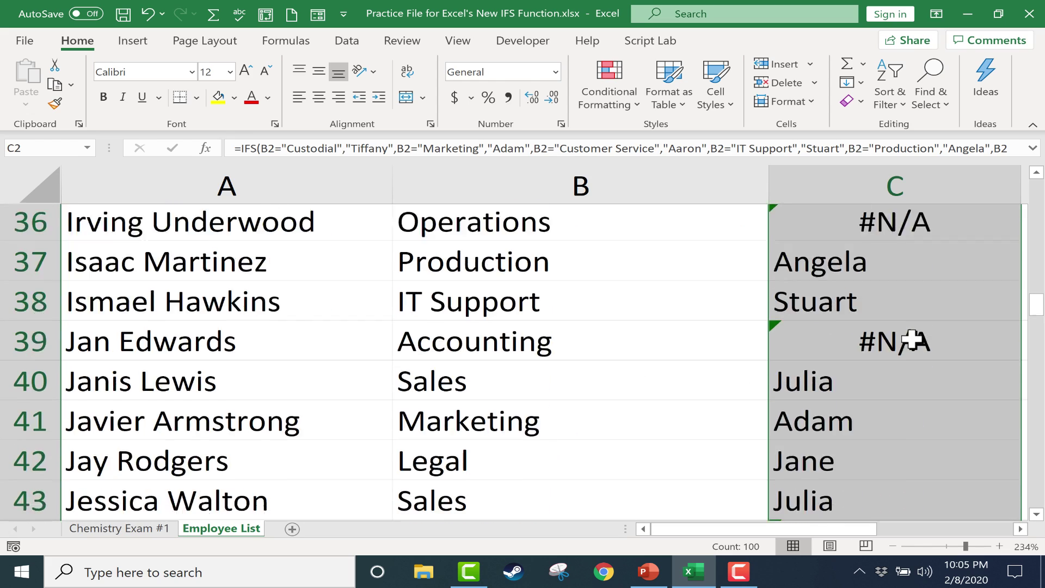
scroll(912, 341, "down", 15)
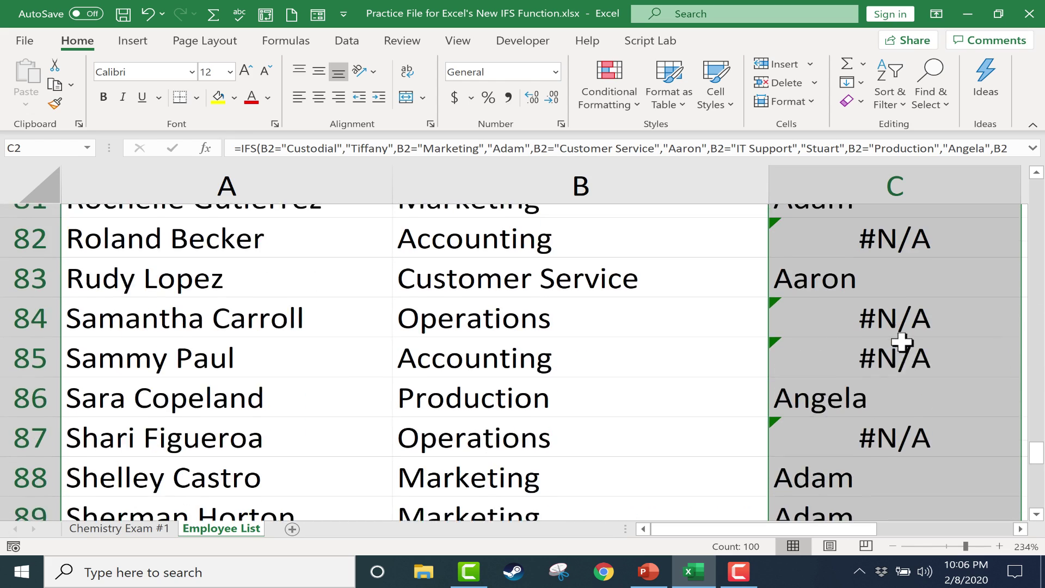
scroll(901, 341, "down", 5)
key("ctrl+BackSpace")
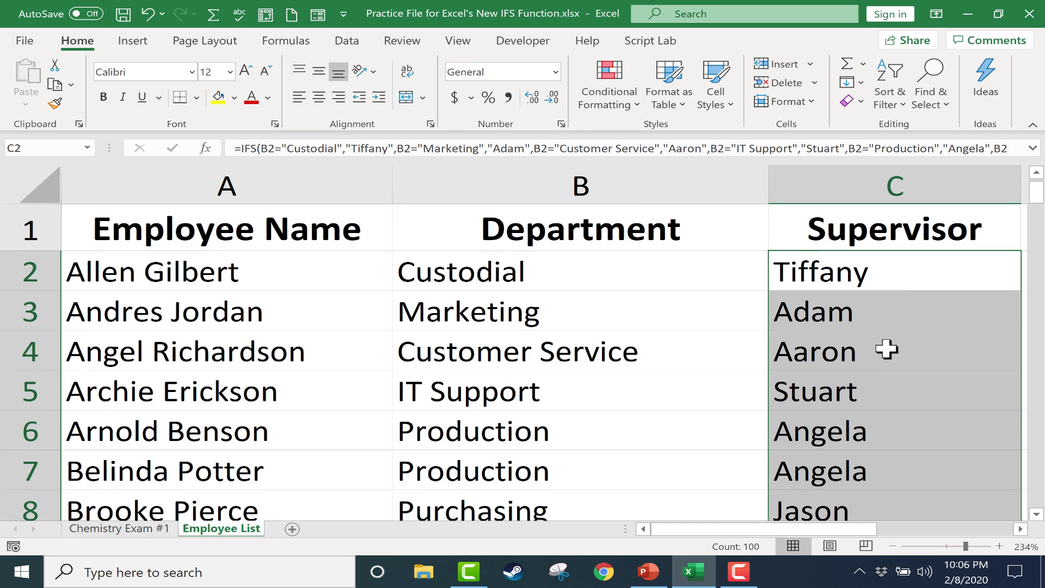
double_click(891, 276)
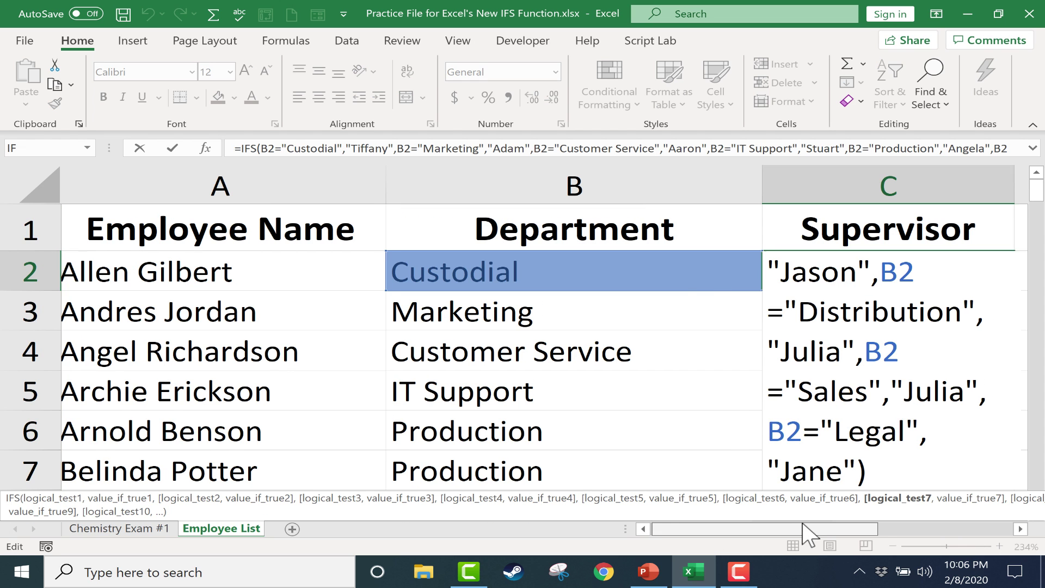
left_click_drag(804, 529, 822, 531)
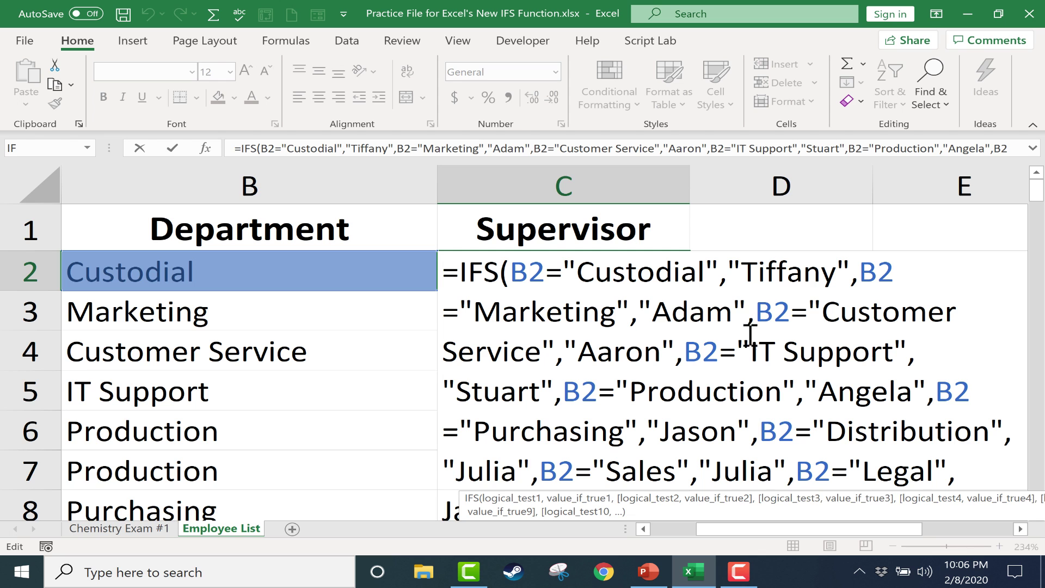
Step: Zoom the sheet to 107% and append ,TRUE,"Not applicable" to the C2 IFS formula
left_click(950, 310)
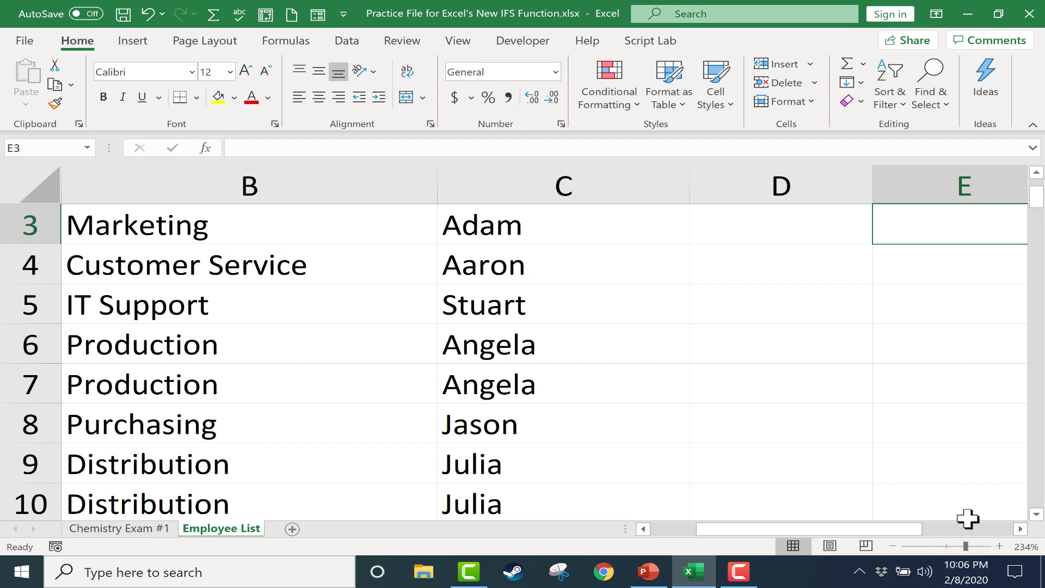
left_click_drag(964, 546, 949, 546)
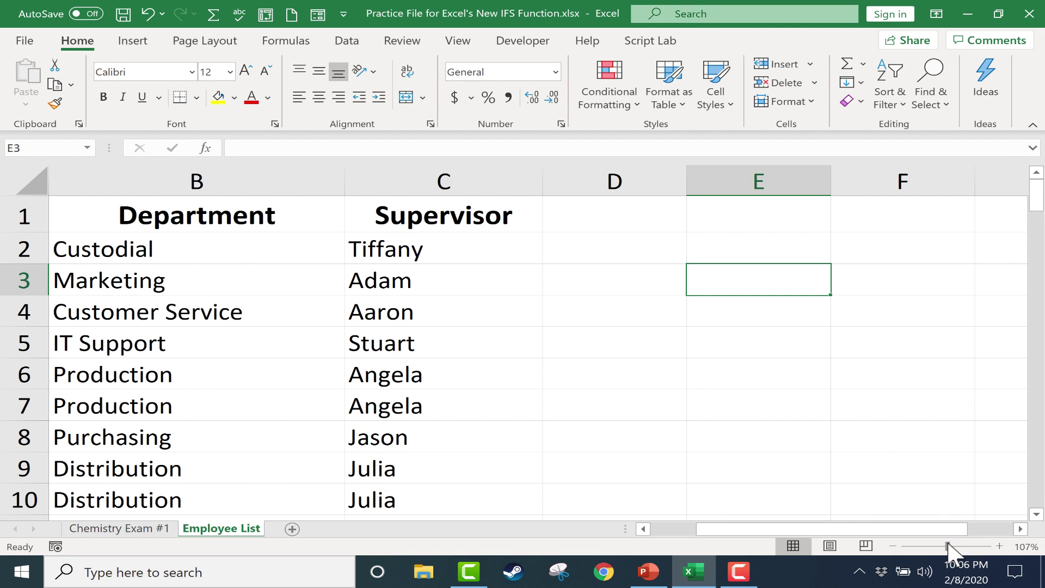
double_click(408, 214)
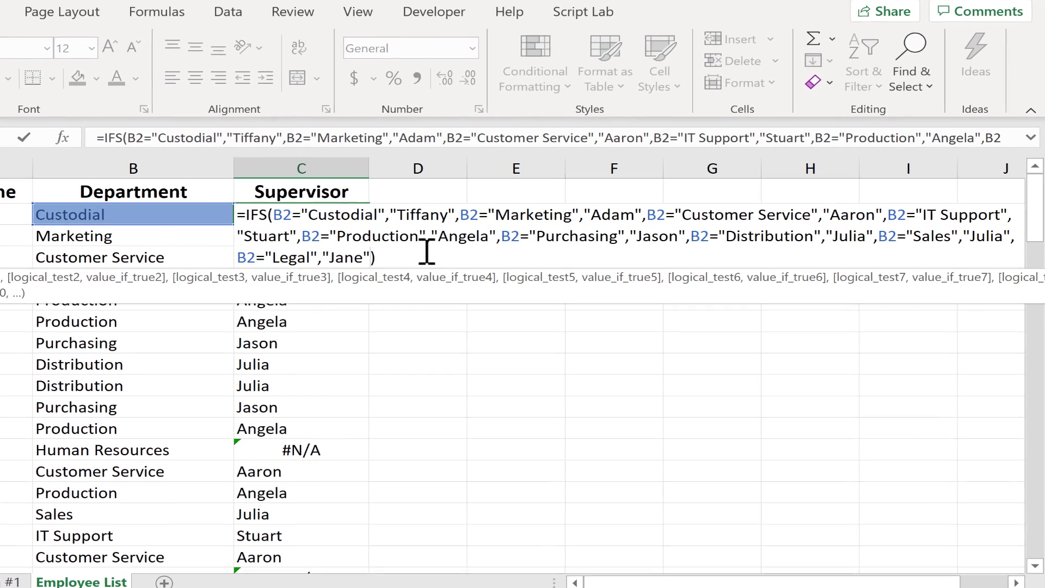
type(",")
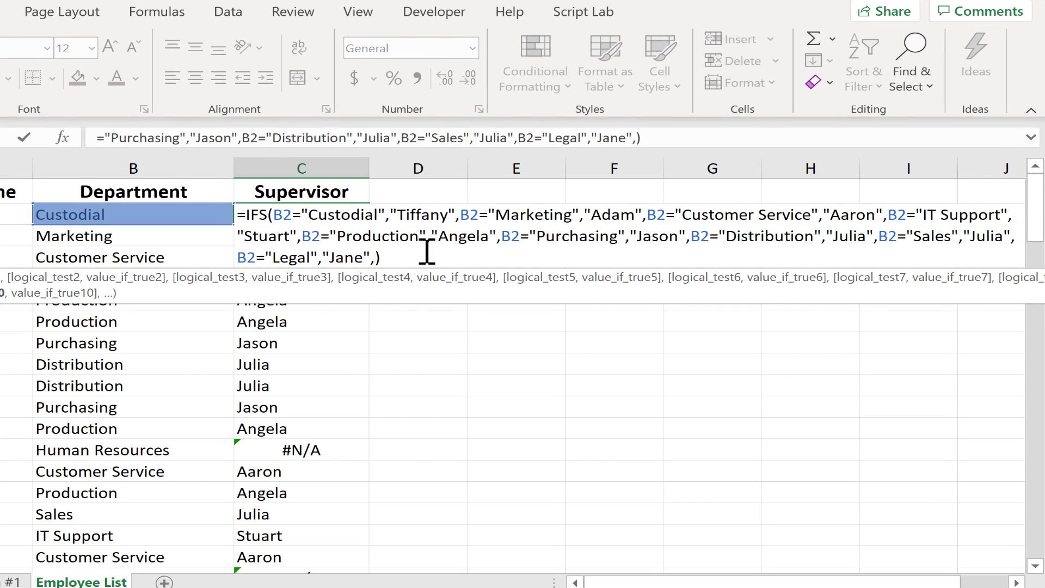
type("TRUE")
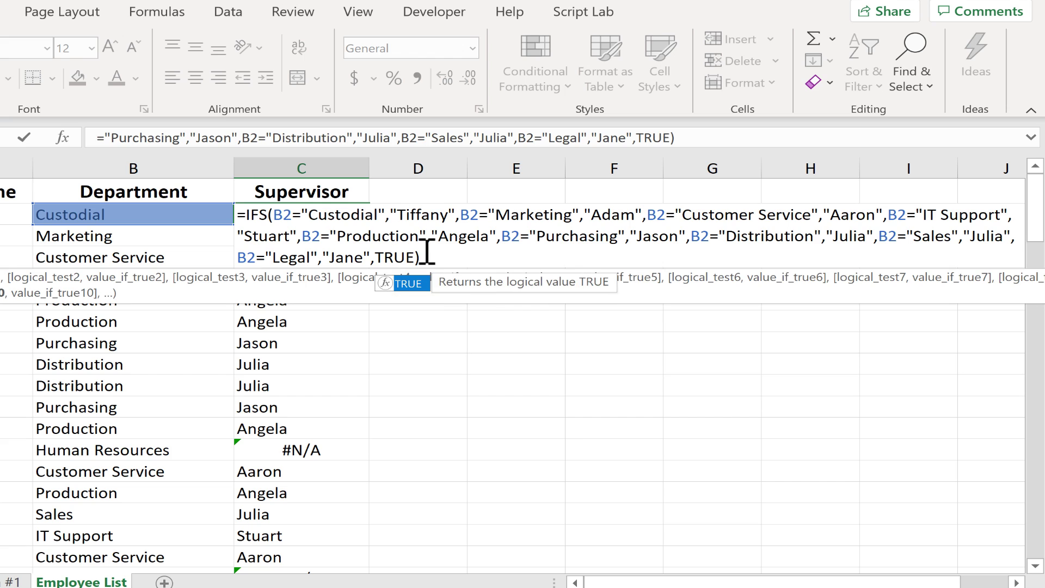
type(",")
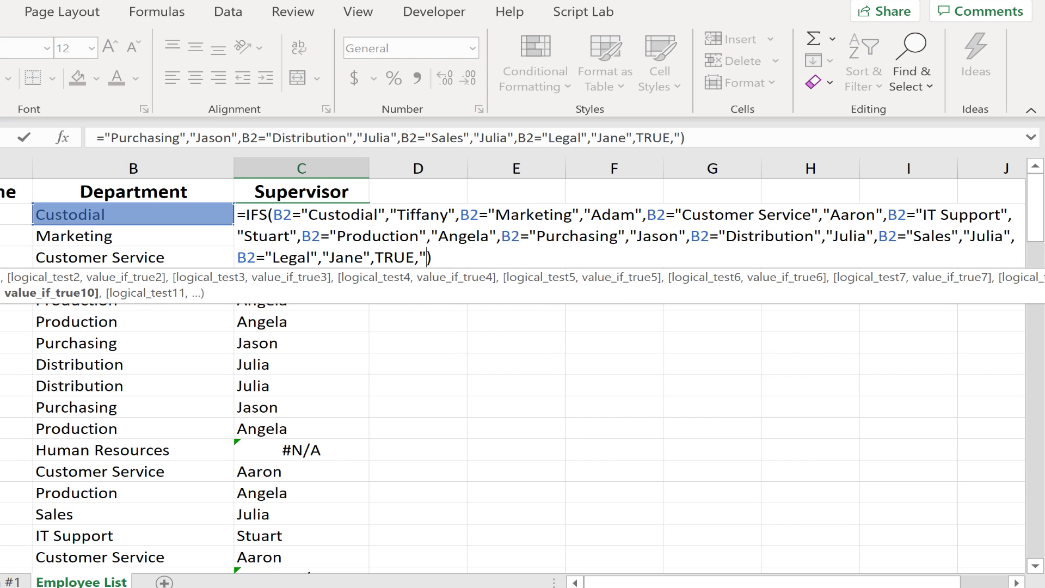
type("\"Not applicable\"")
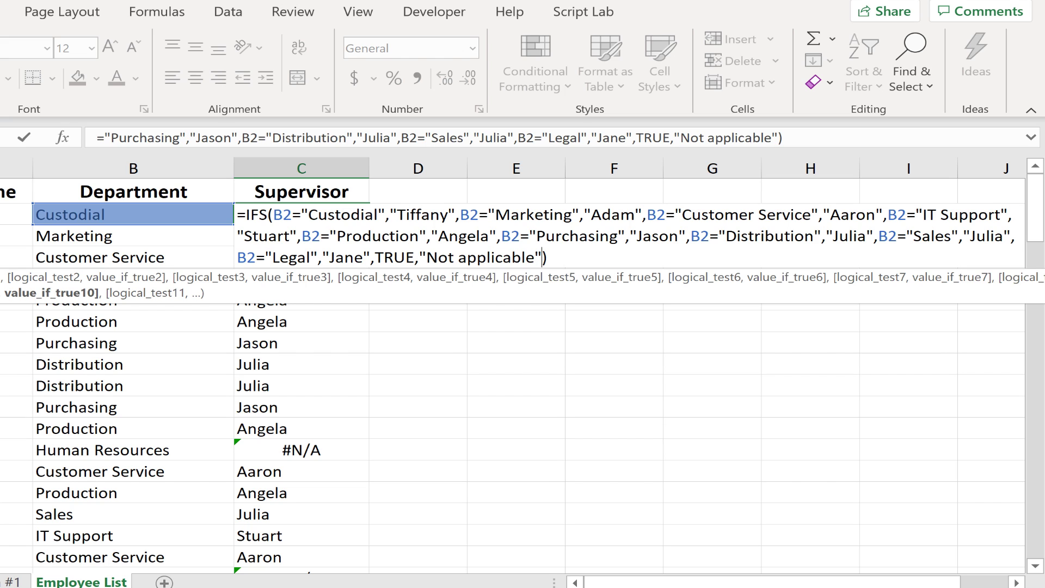
key("Return")
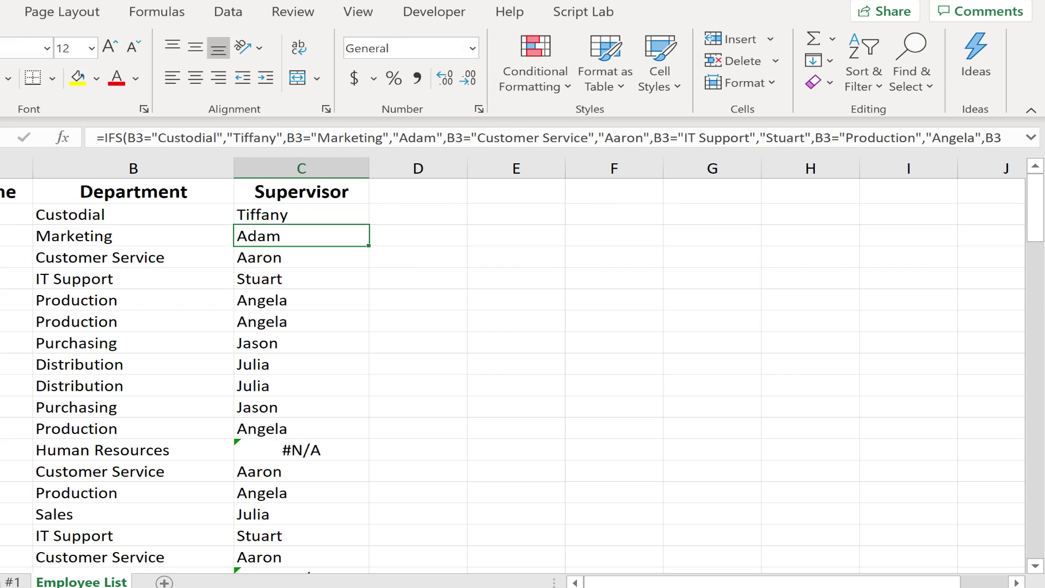
Step: Fill the C2 formula down the Supervisor column and scroll through the results
left_click(343, 209)
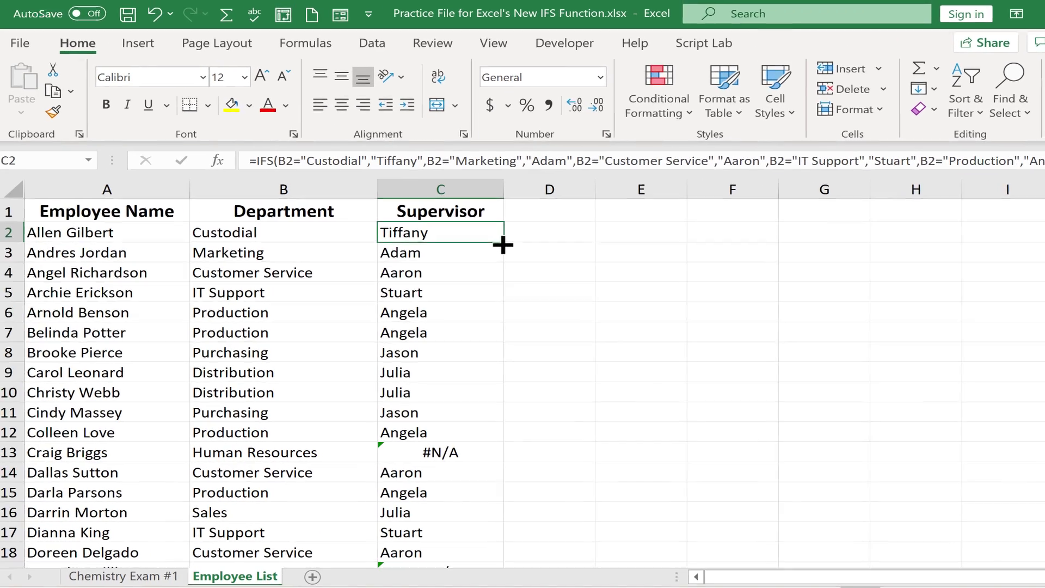
double_click(376, 225)
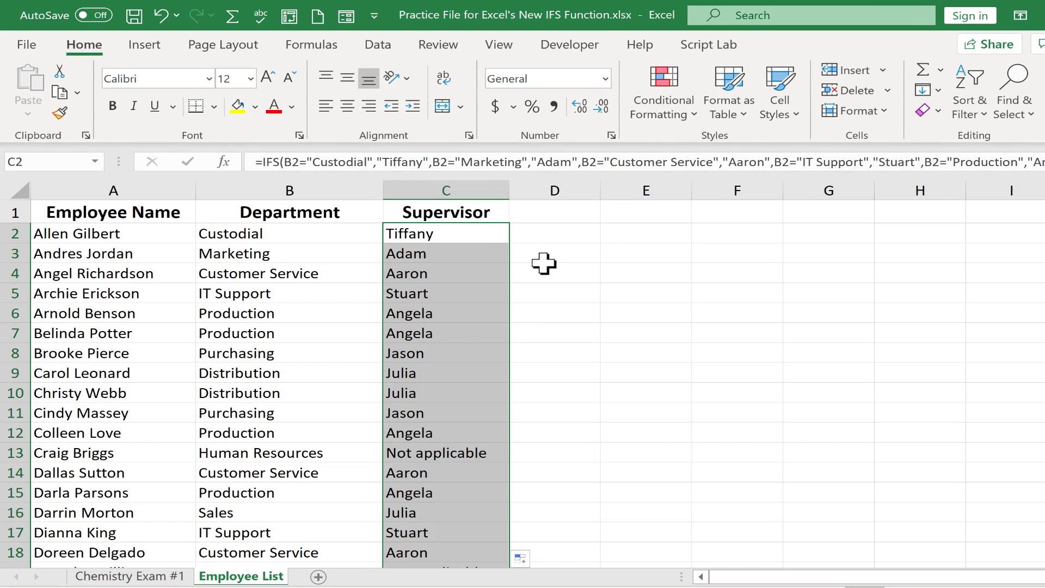
scroll(543, 262, "down", 3)
scroll(545, 265, "down", 3)
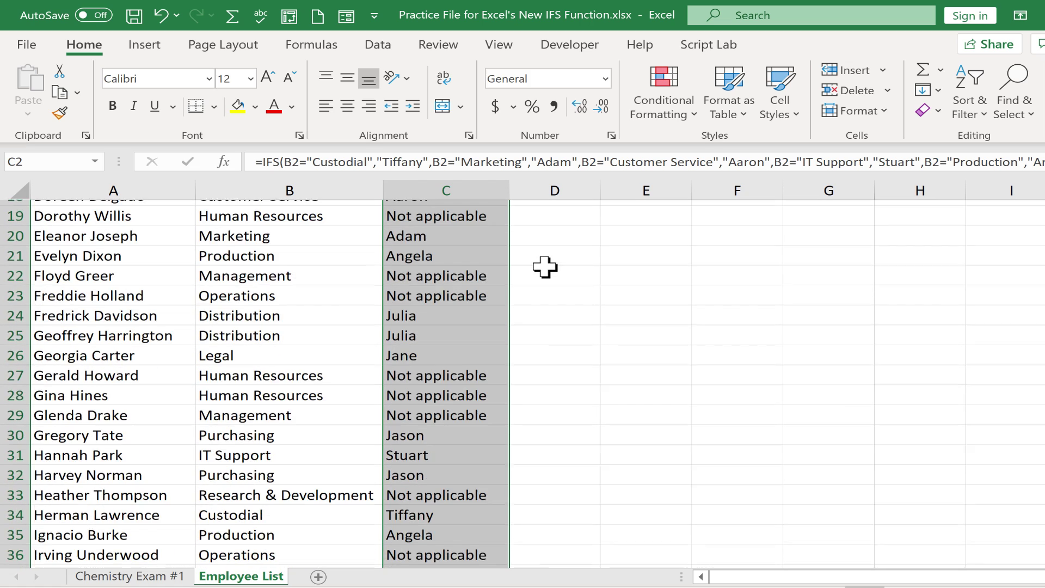
scroll(545, 267, "down", 2)
scroll(546, 268, "down", 2)
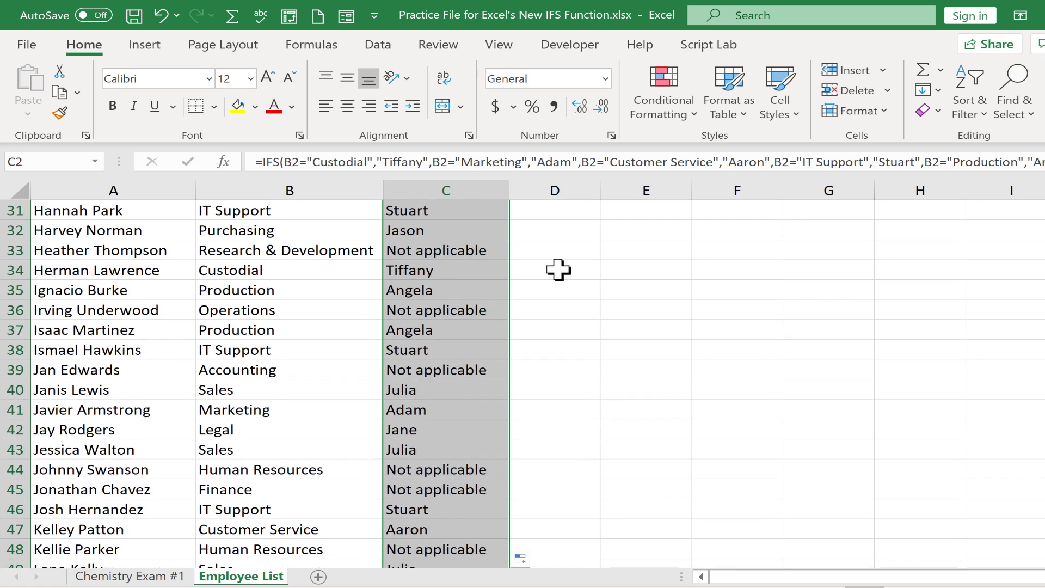
scroll(550, 271, "up", 10)
Step: Replace the "Not applicable" fallback in C2's formula with "Reports to CEO"
double_click(462, 231)
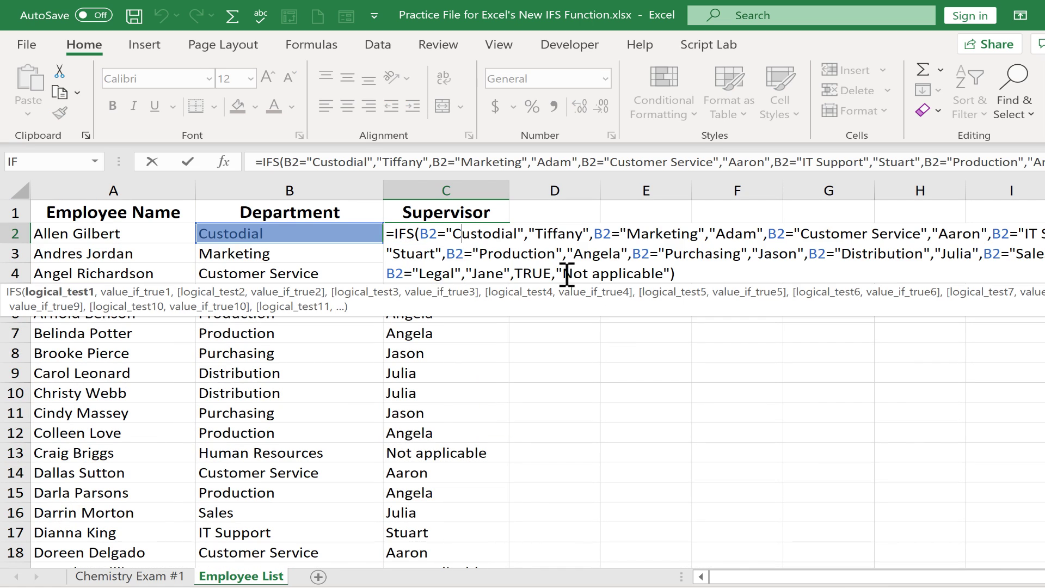
left_click_drag(569, 274, 665, 274)
type("Reports")
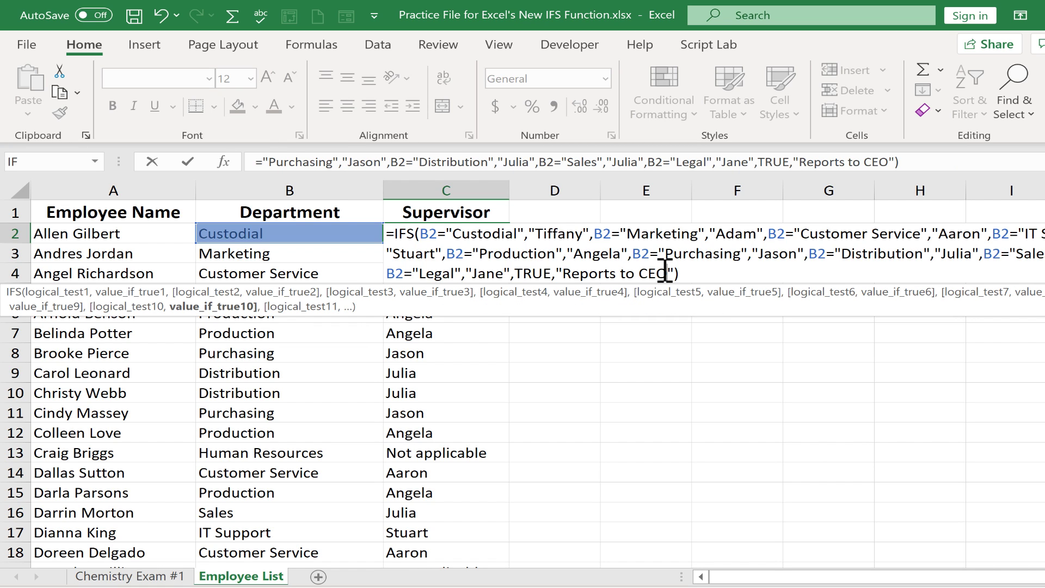
left_click(684, 273)
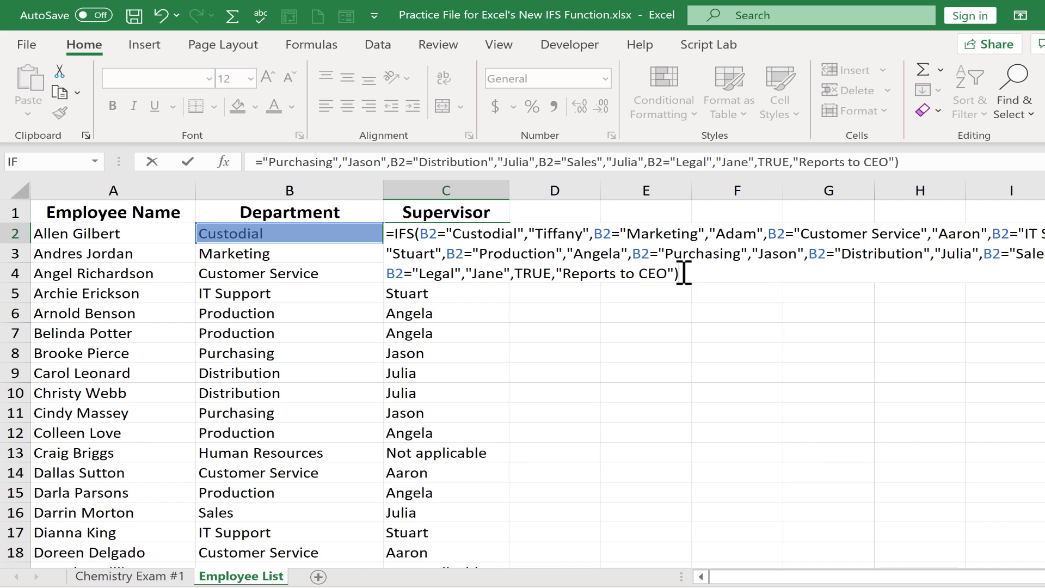
key("Return")
Step: Refill the updated C2 formula down the Supervisor column to row 101
key("Up")
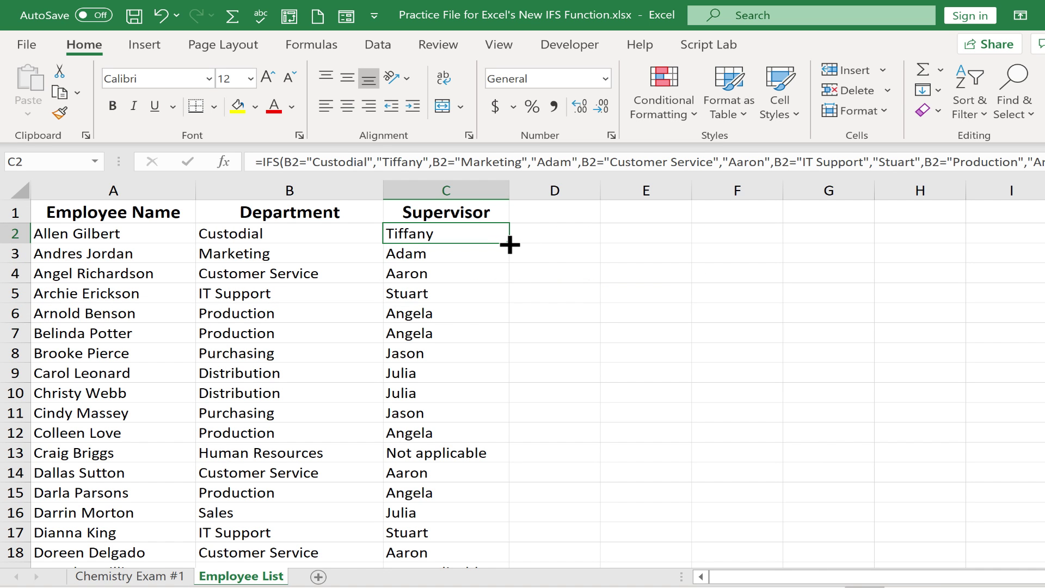
double_click(510, 245)
scroll(492, 276, "down", 6)
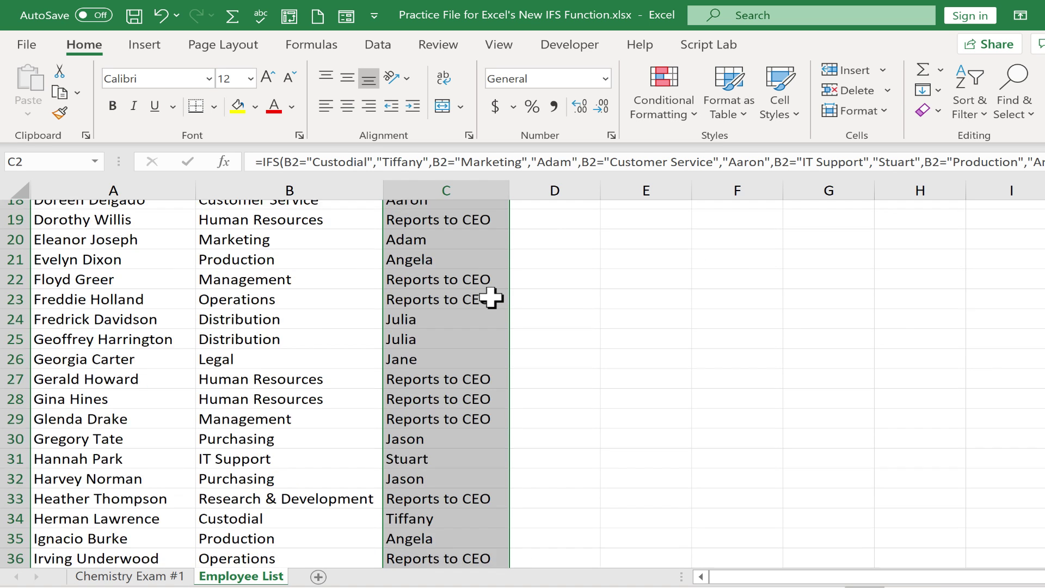
scroll(492, 298, "down", 20)
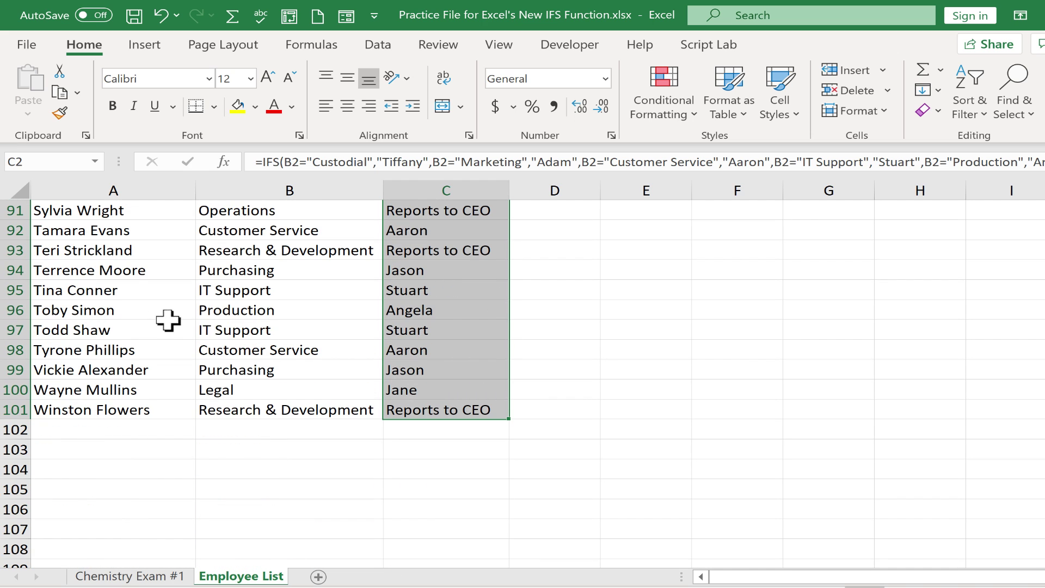
Step: Change B97's department from IT Support to Legal and check C97's recalculated supervisor
left_click(240, 330)
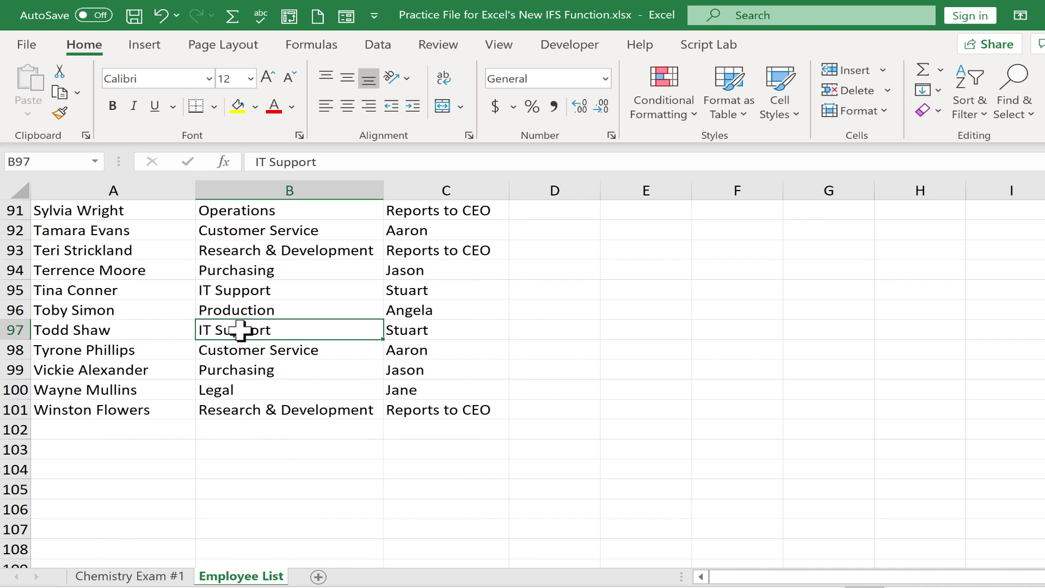
type("Legal")
key("Return")
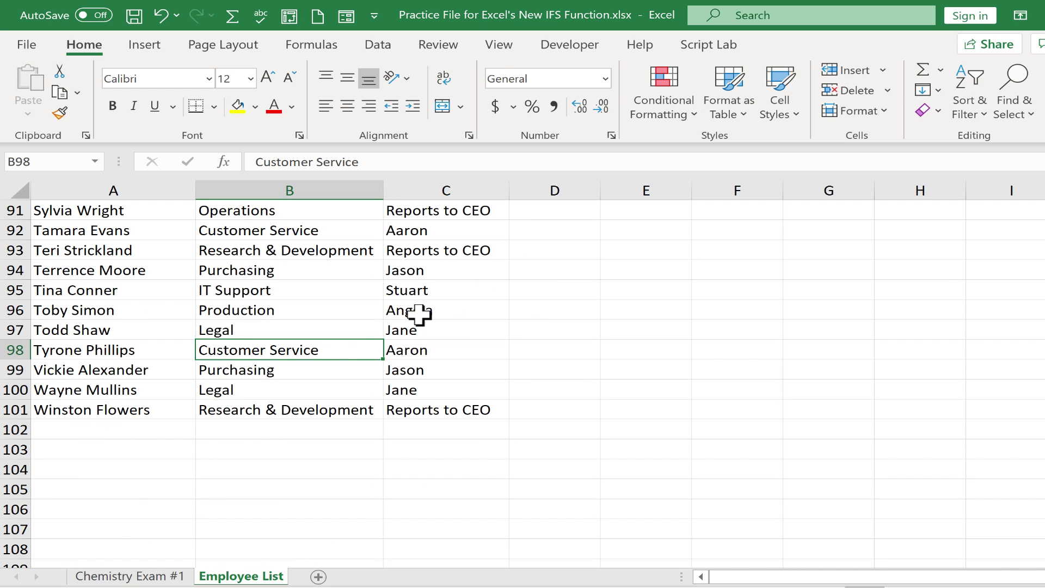
left_click(423, 331)
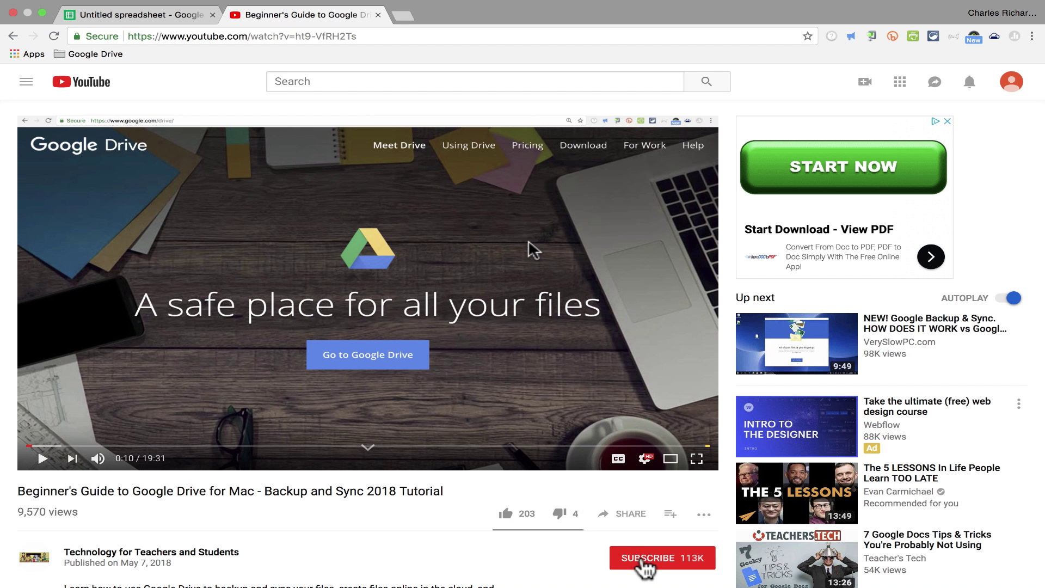
Step: Subscribe to the Technology for Teachers and Students channel from the video page
left_click(643, 564)
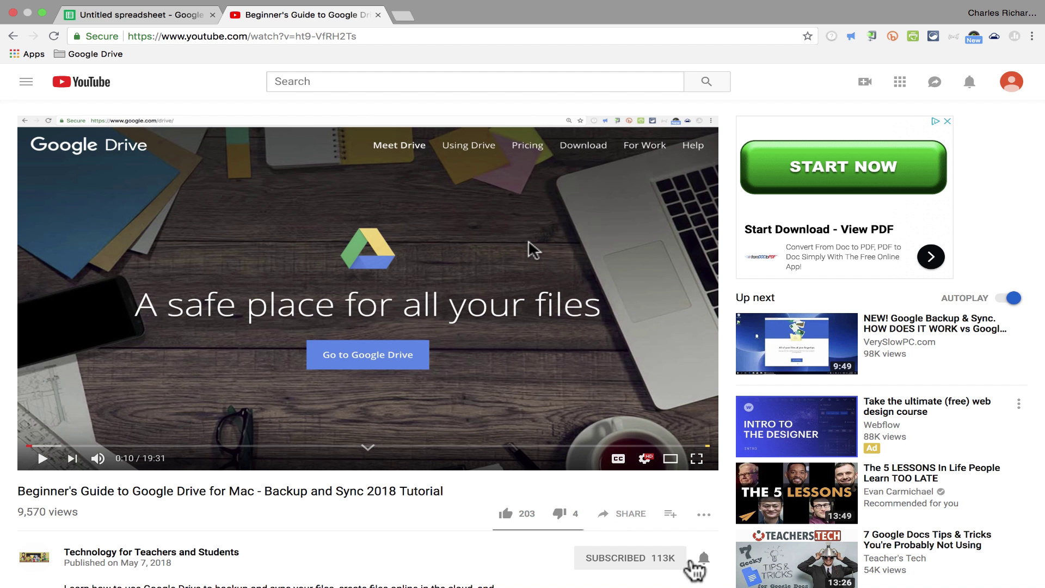
scroll(696, 569, "down", 4)
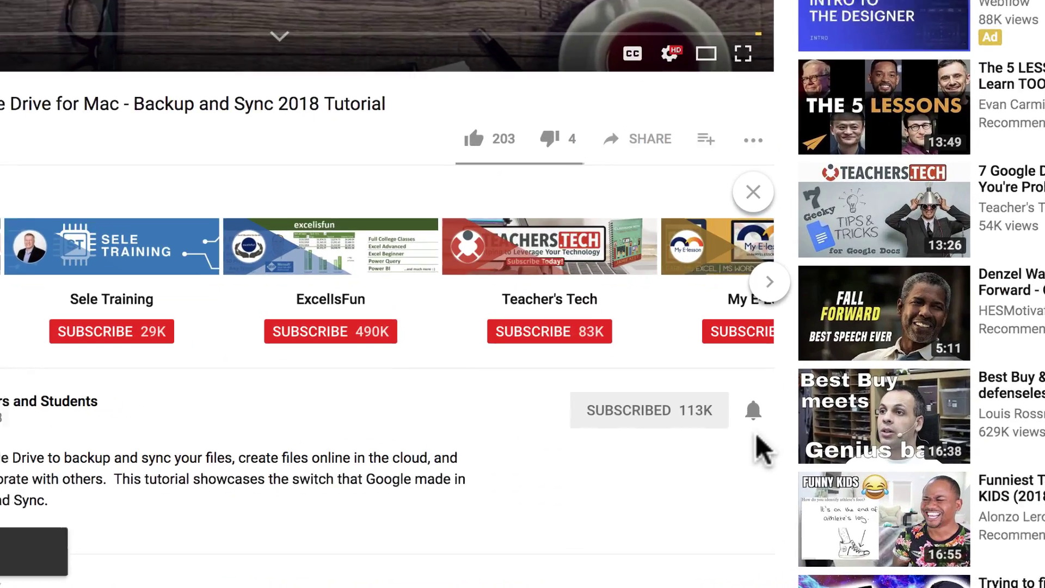